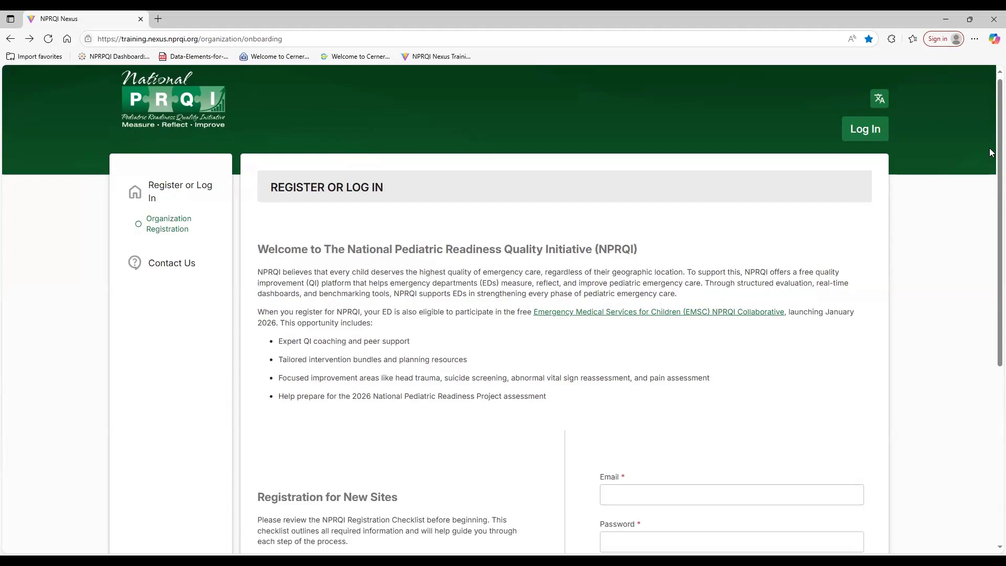
Open the Forgot Password option beside the login form.
scroll(991, 157, down, 3)
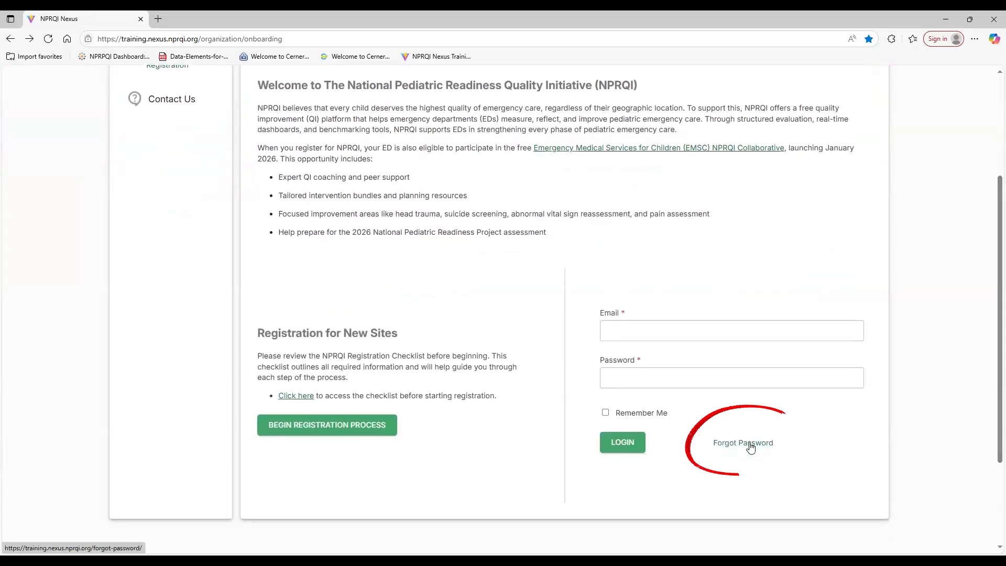
click(751, 446)
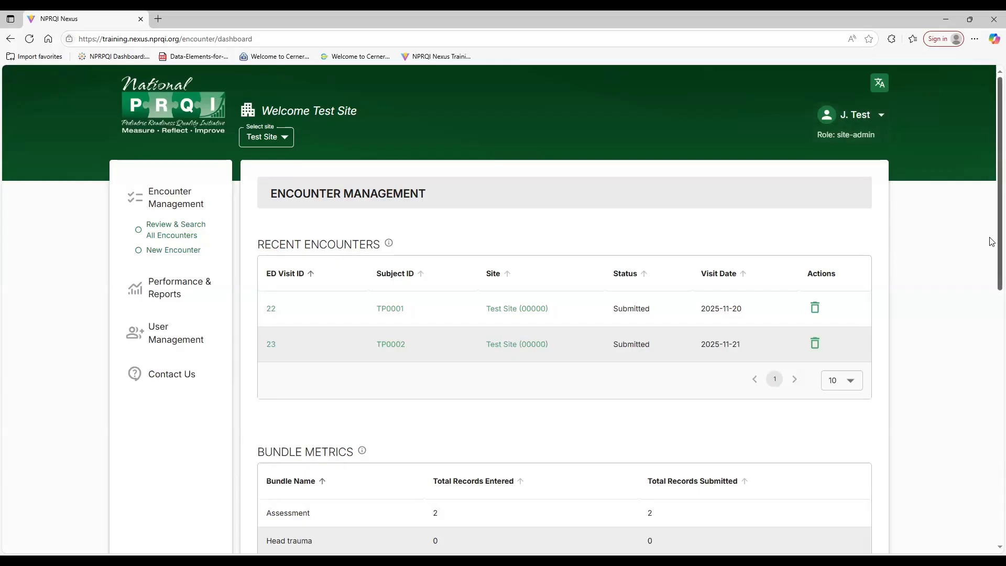
Review the recent encounters, bundle metrics and quickstart form on the Encounter Management dashboard.
scroll(992, 242, down, 2)
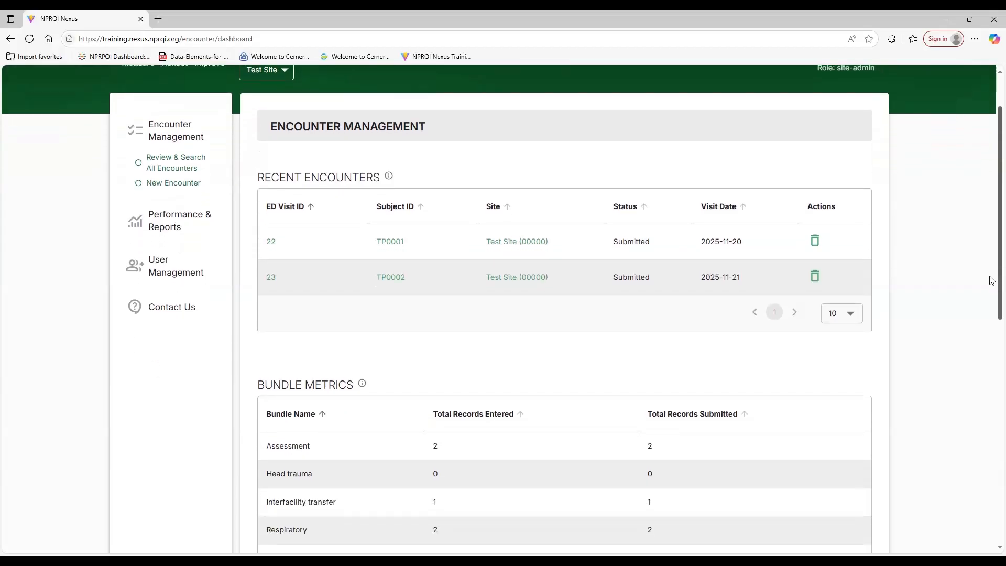
scroll(992, 283, down, 3)
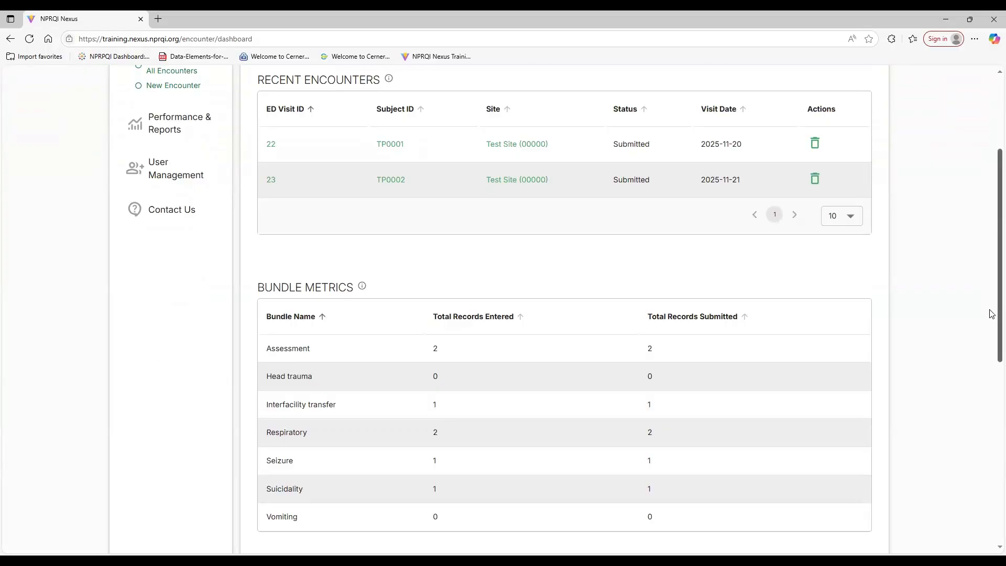
scroll(990, 316, down, 3)
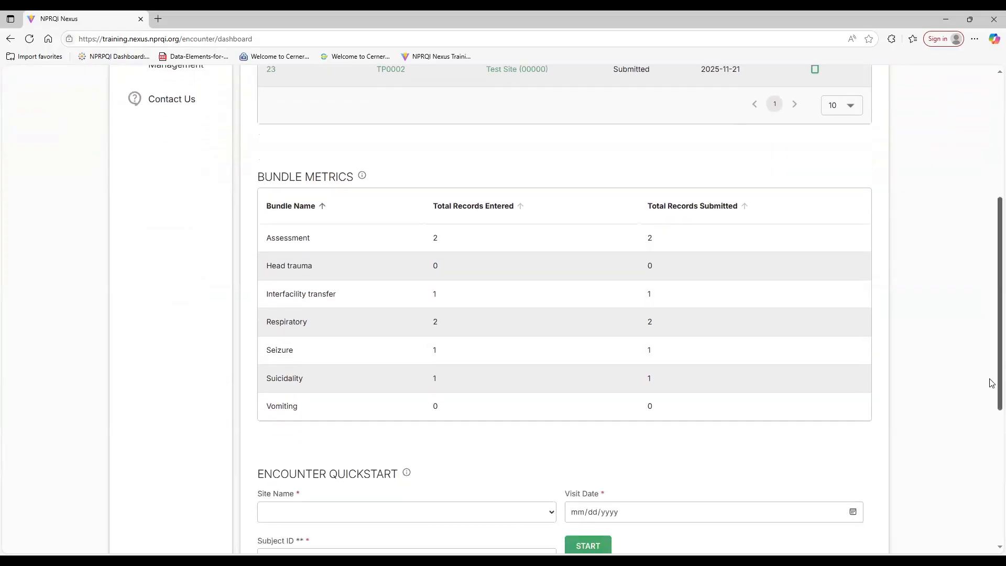
scroll(990, 383, down, 4)
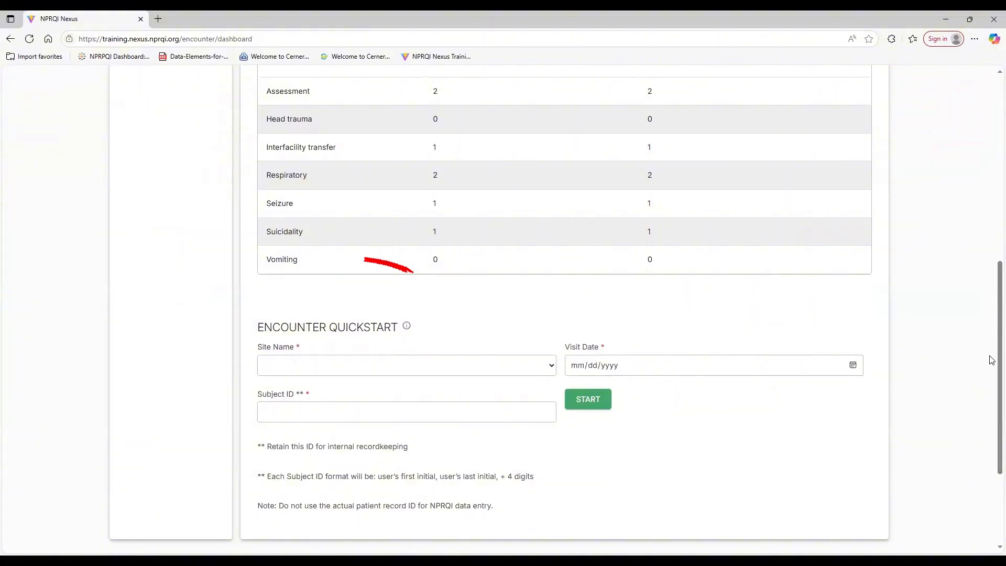
scroll(991, 314, up, 3)
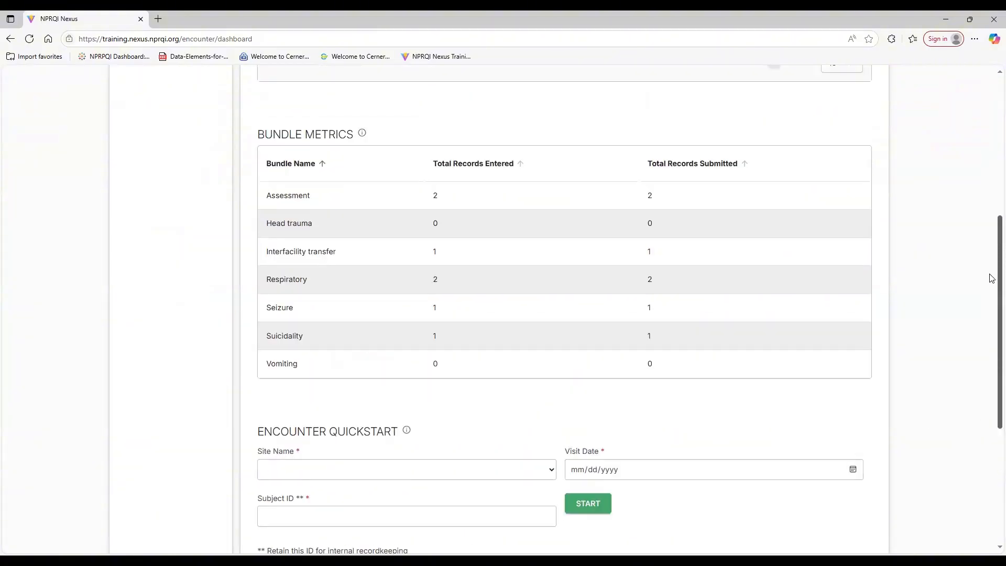
scroll(992, 278, up, 5)
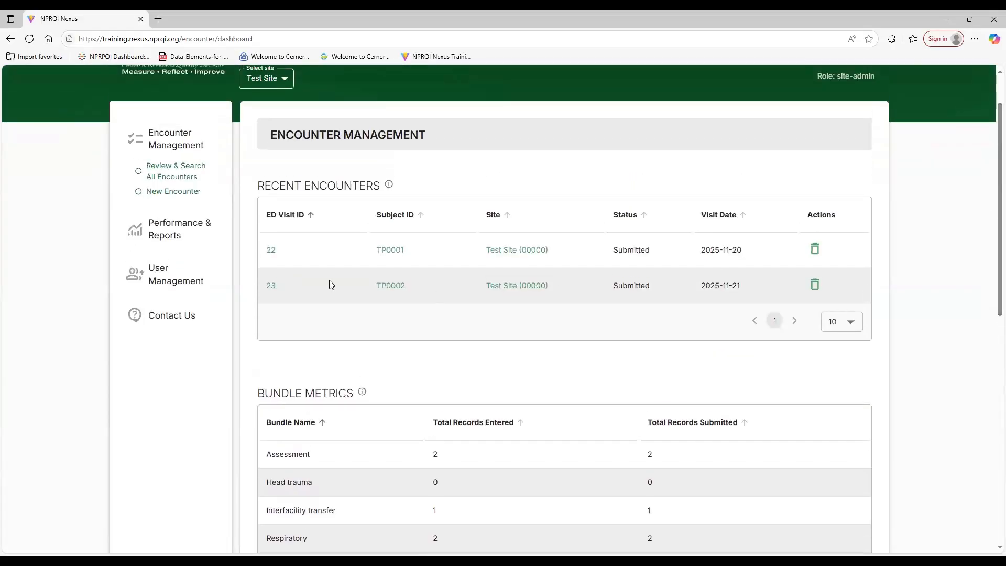
Create a new encounter with Test Site as the site name and 12/16/2025 as the visit date.
click(174, 192)
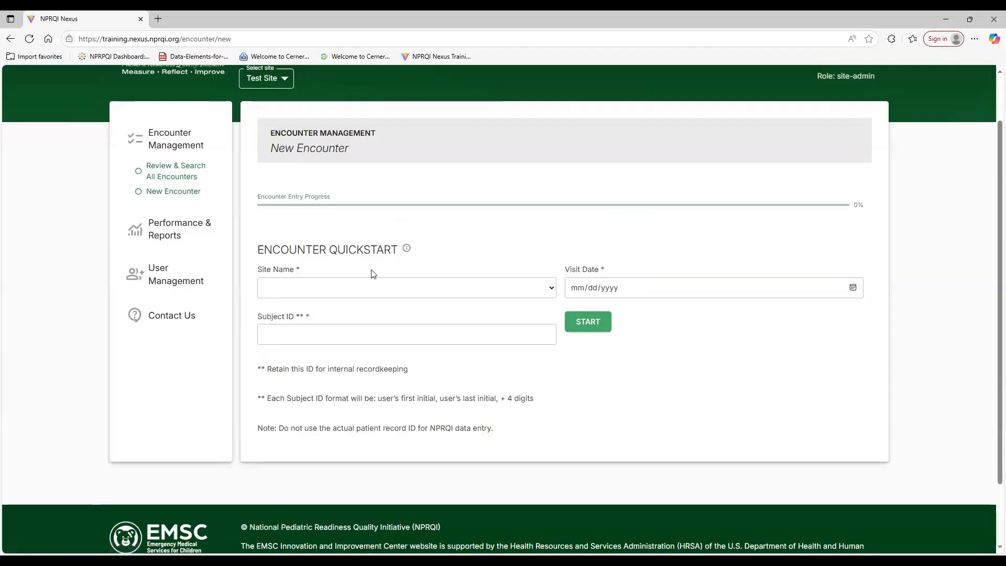
click(357, 287)
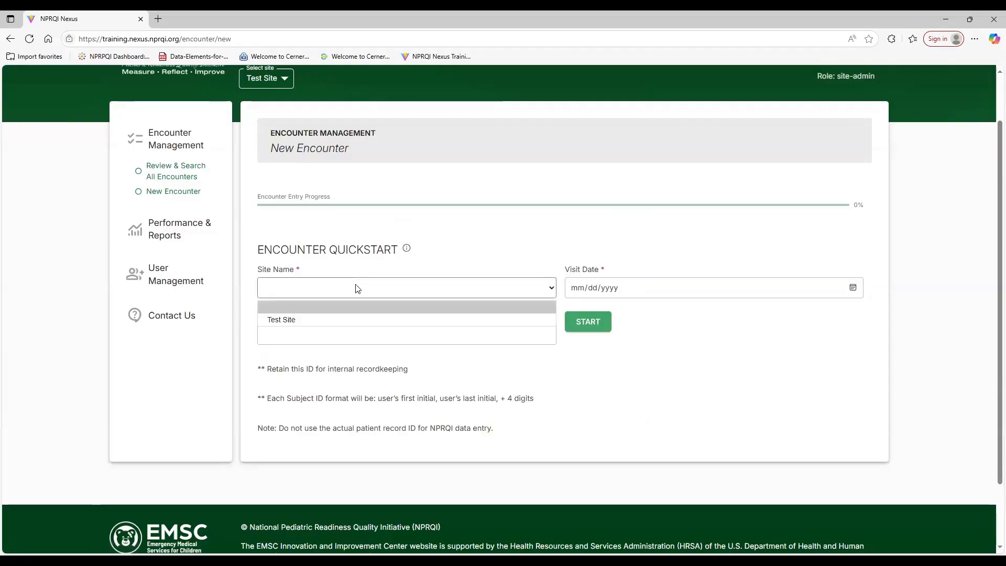
click(353, 320)
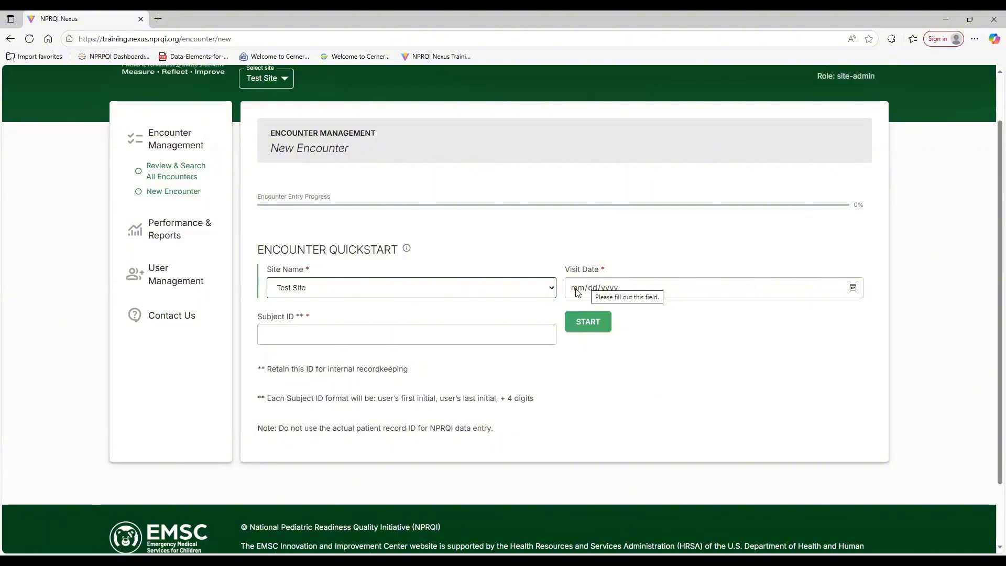
click(583, 296)
text(12/)
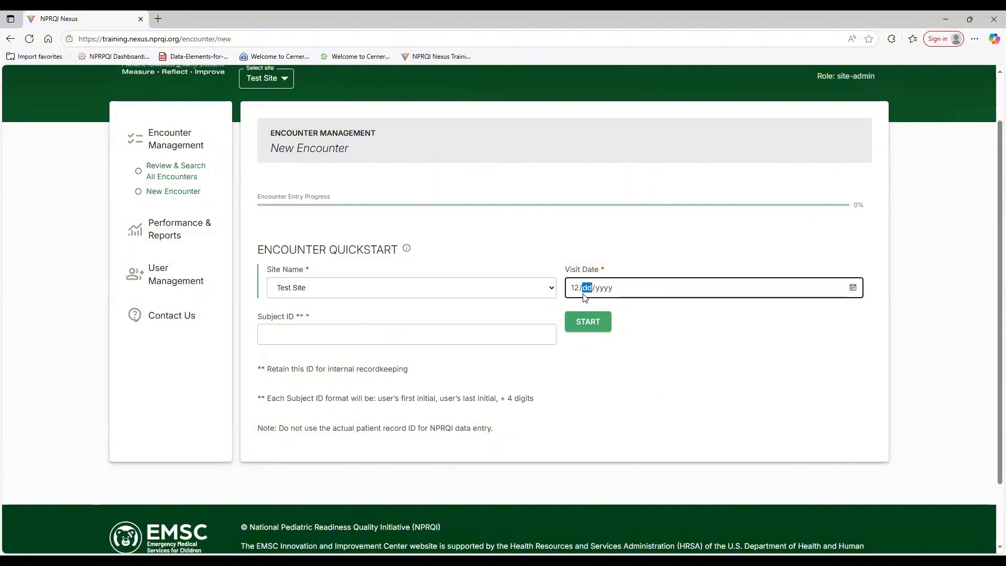
text(16/2025)
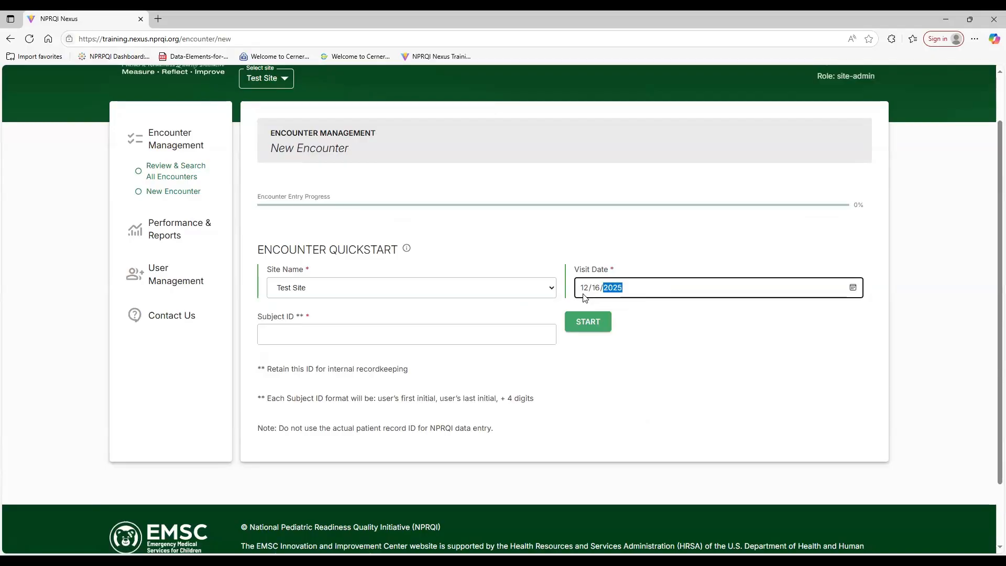
Fill in the new encounter's subject ID, using the required initials followed by four digits.
click(296, 334)
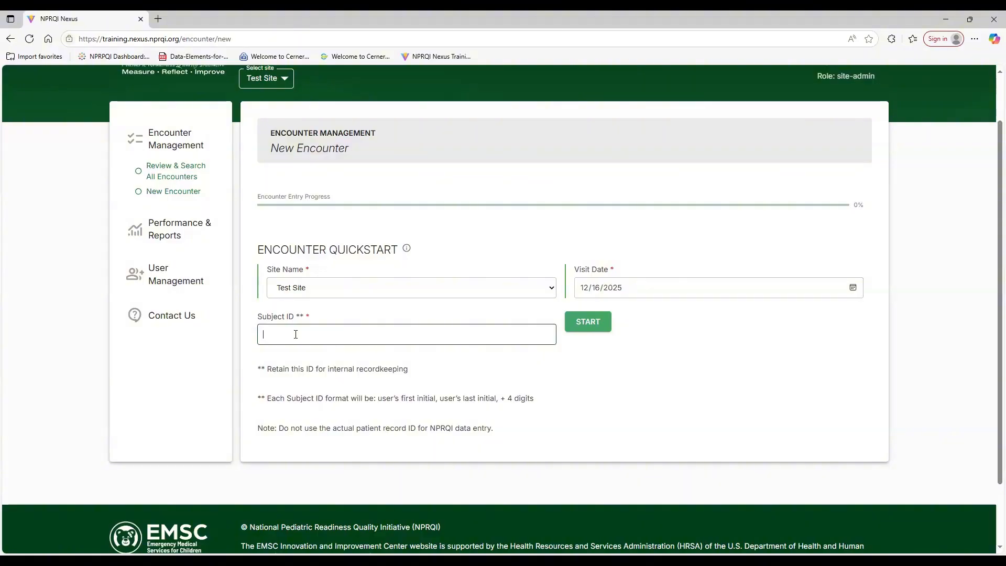
text(J)
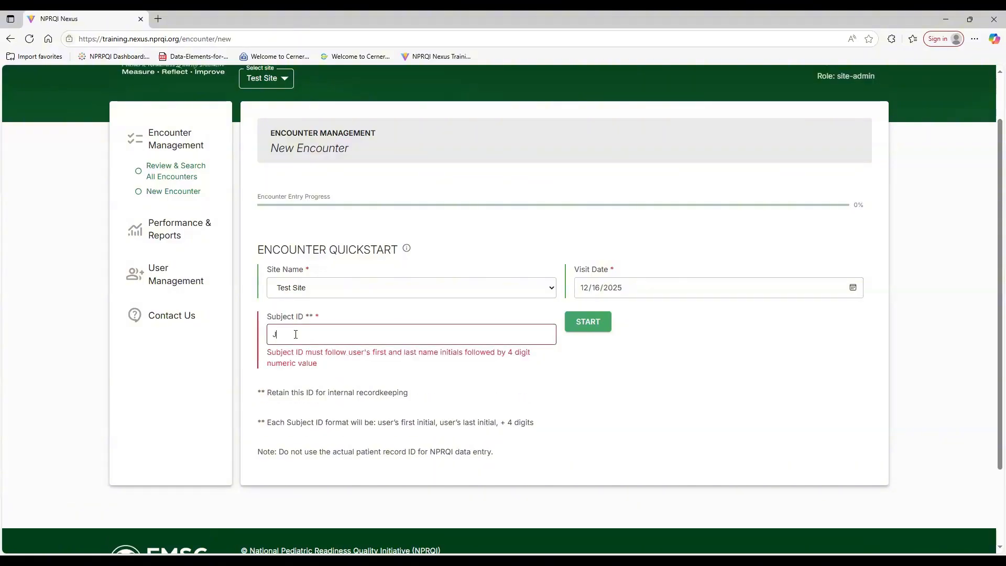
text(T000)
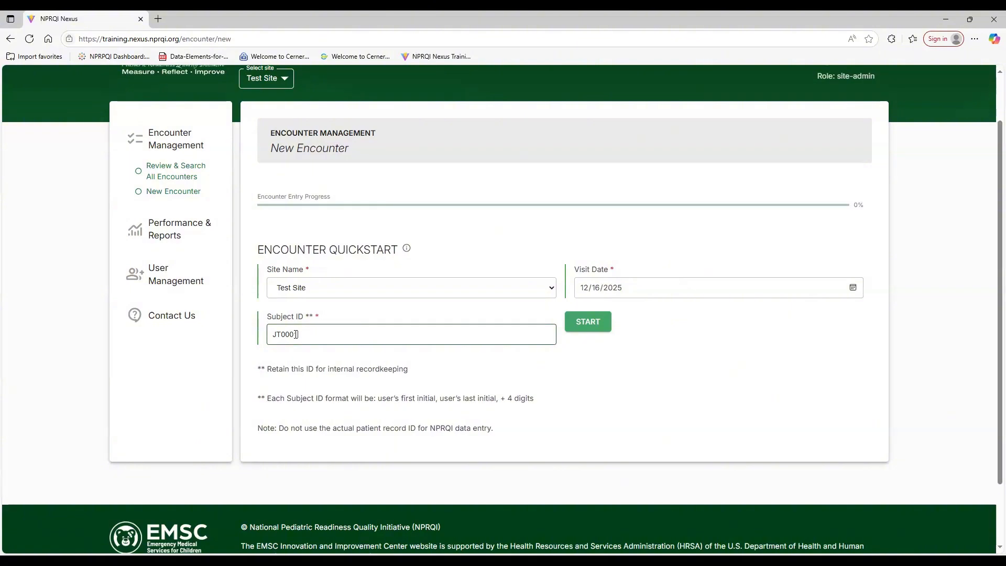
text(1)
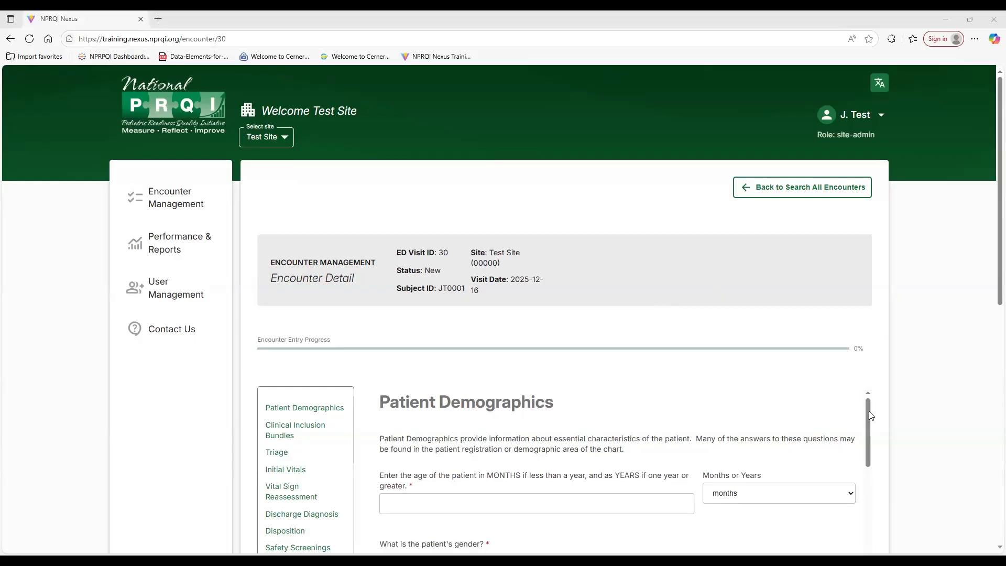
In the encounter's Triage section, set the mode of arrival to EMS and the chief complaint type to Medical.
scroll(867, 412, down, 2)
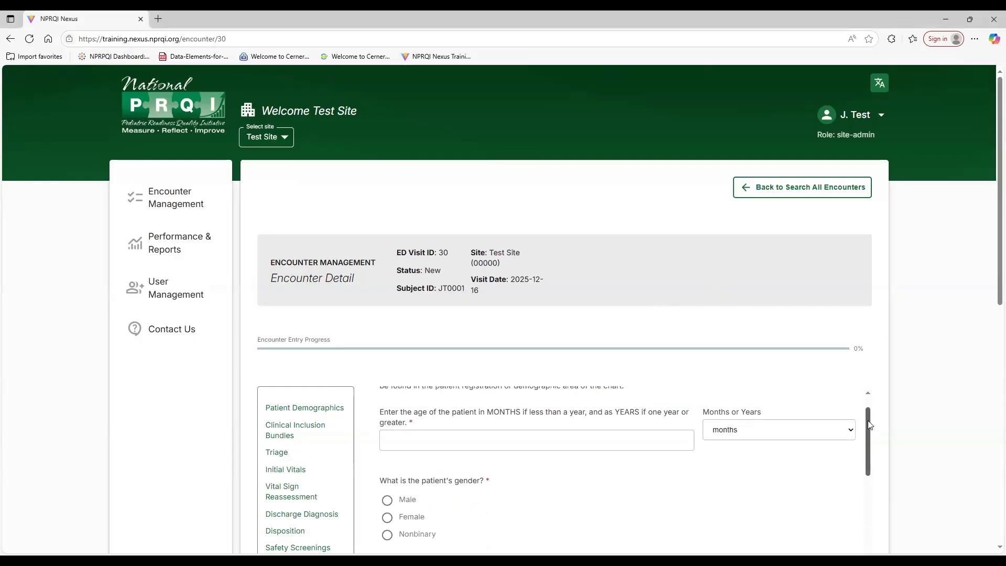
drag(992, 298, 992, 389)
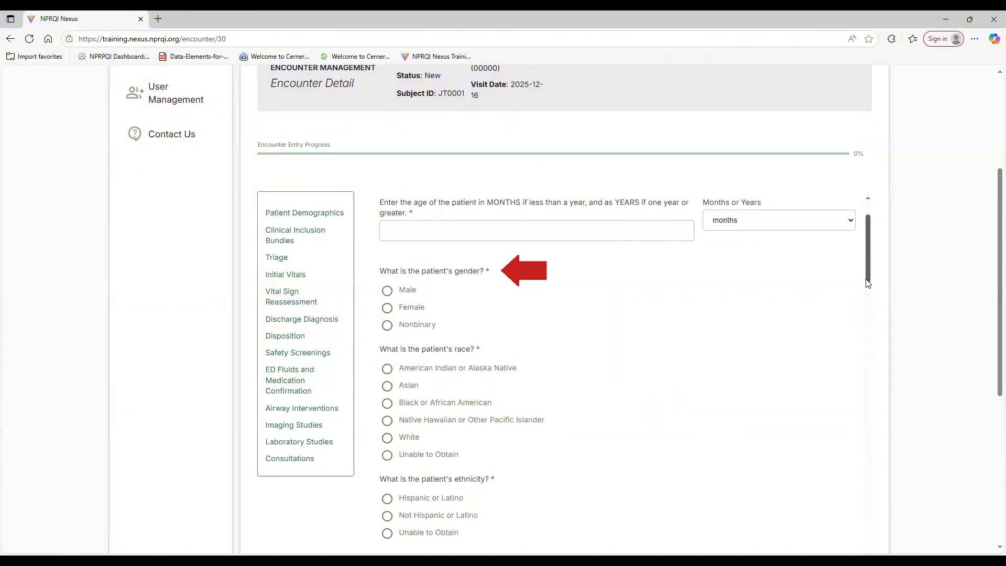
drag(867, 284, 868, 313)
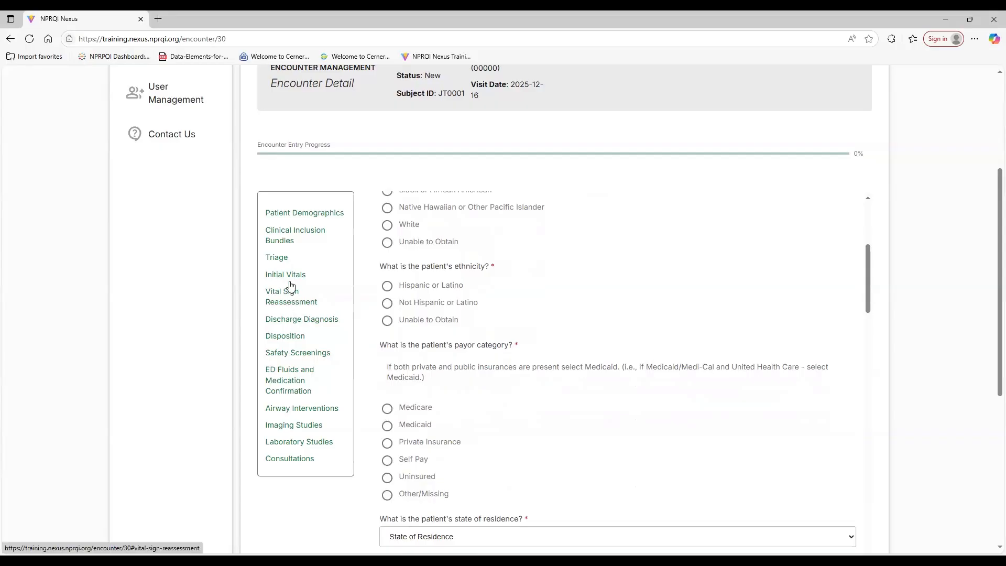
click(277, 257)
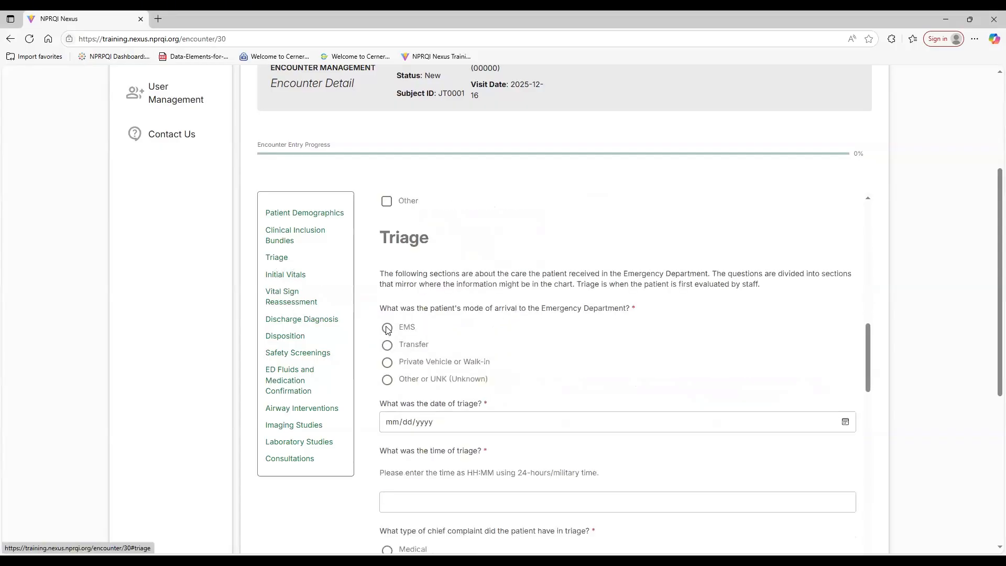
click(387, 329)
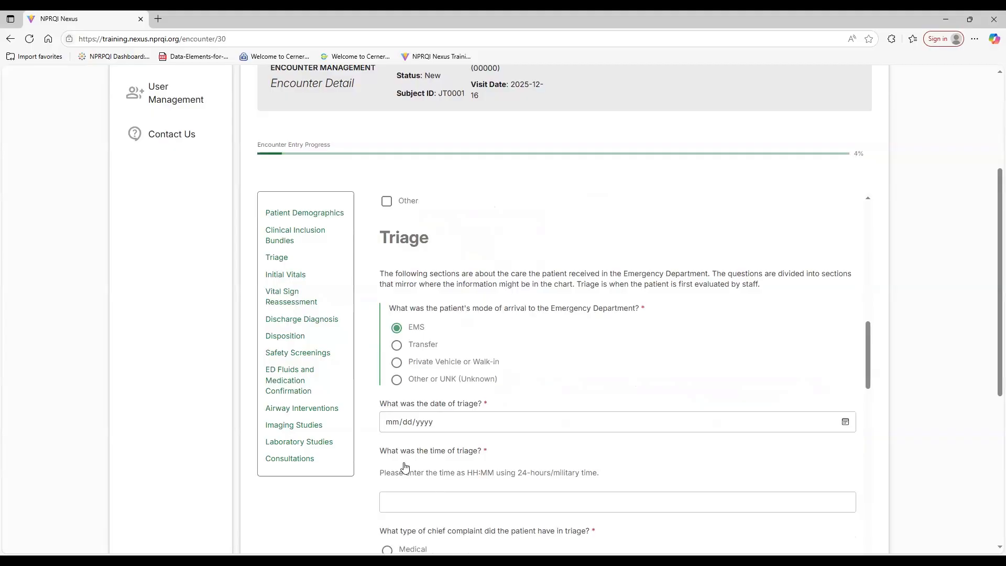
scroll(405, 466, down, 2)
click(388, 446)
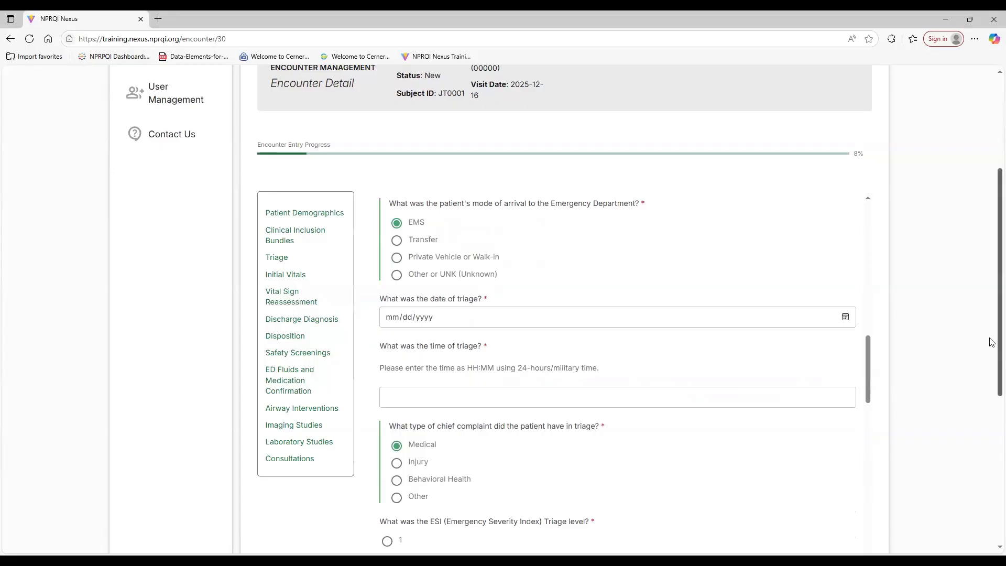
Save the progress of the partly completed encounter form without submitting it.
scroll(991, 399, down, 1)
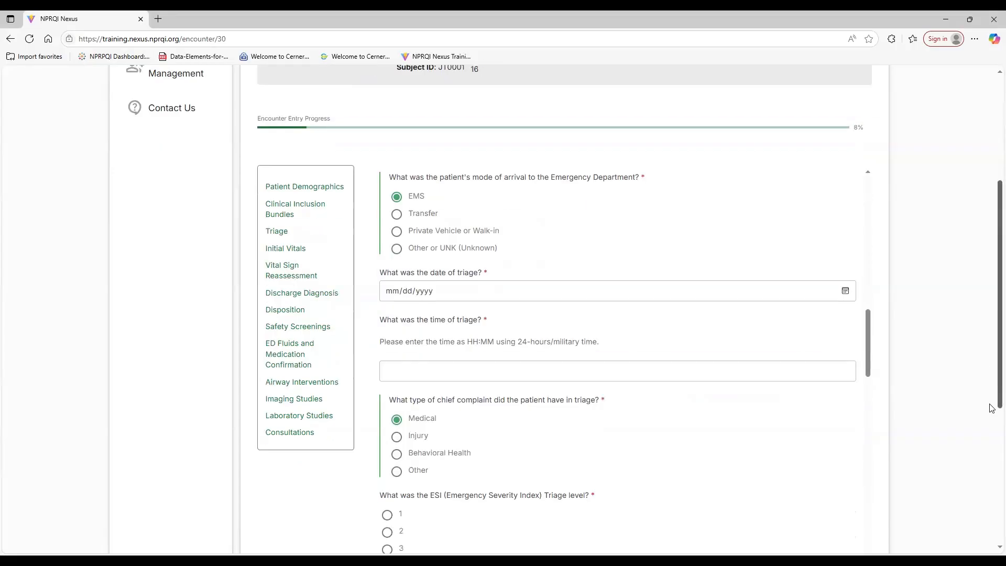
scroll(992, 408, down, 4)
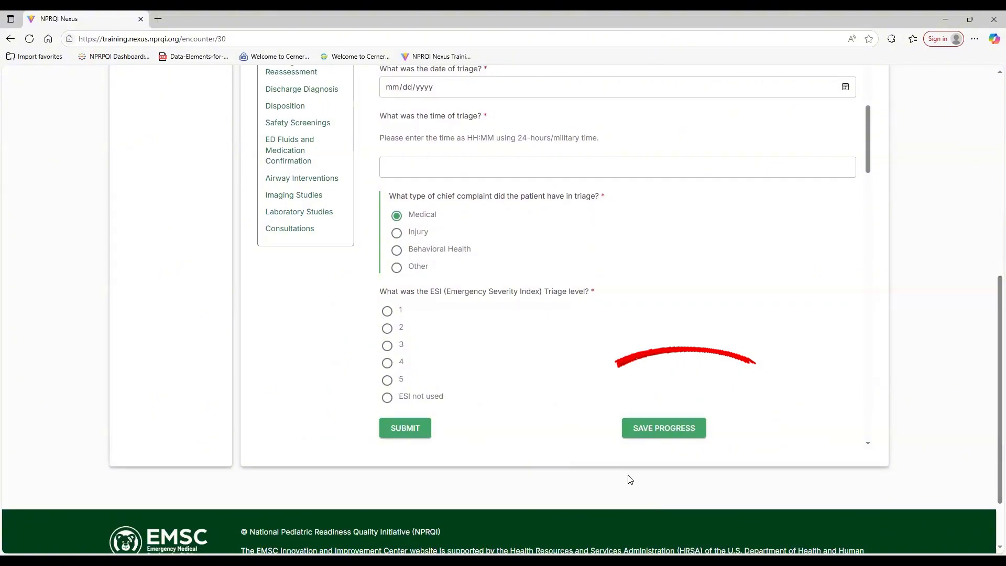
click(662, 426)
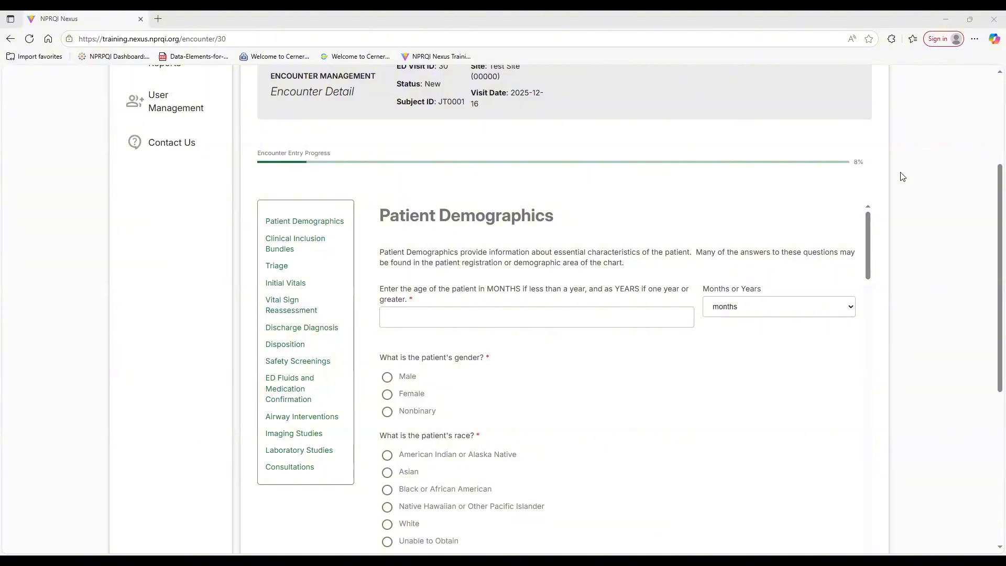
Enter the patient's age as 11 months in the Patient Demographics section.
click(489, 317)
text(11)
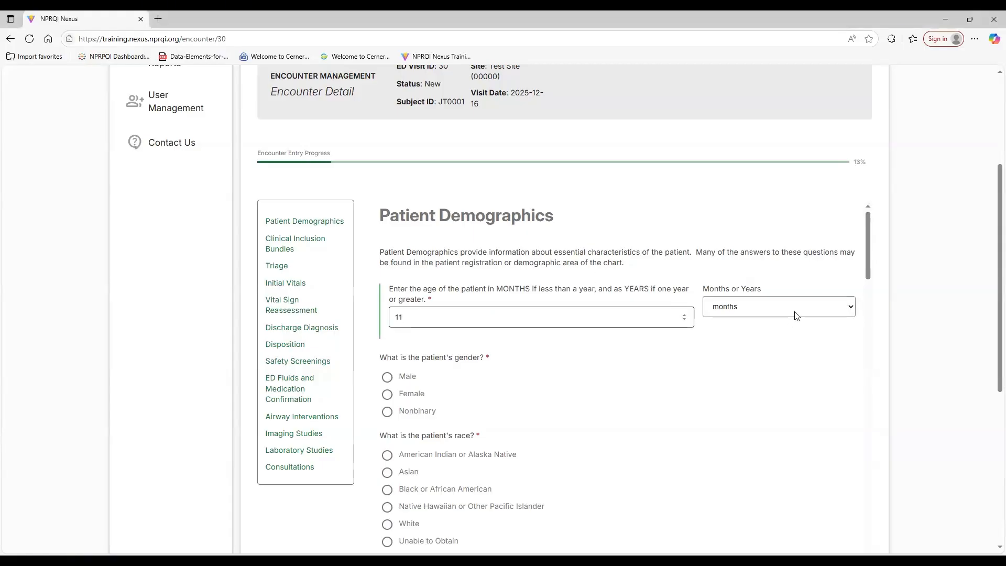
click(737, 310)
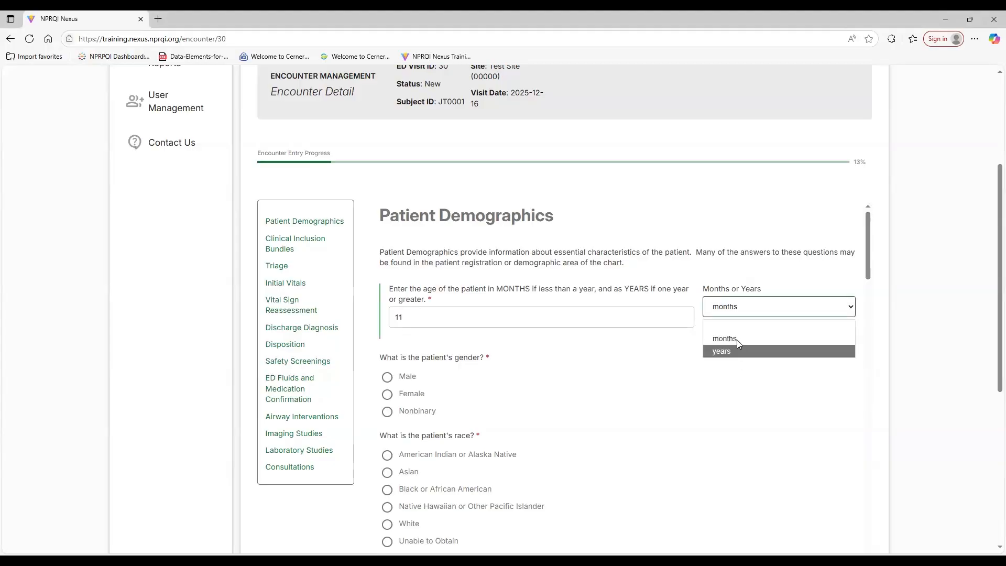
click(698, 380)
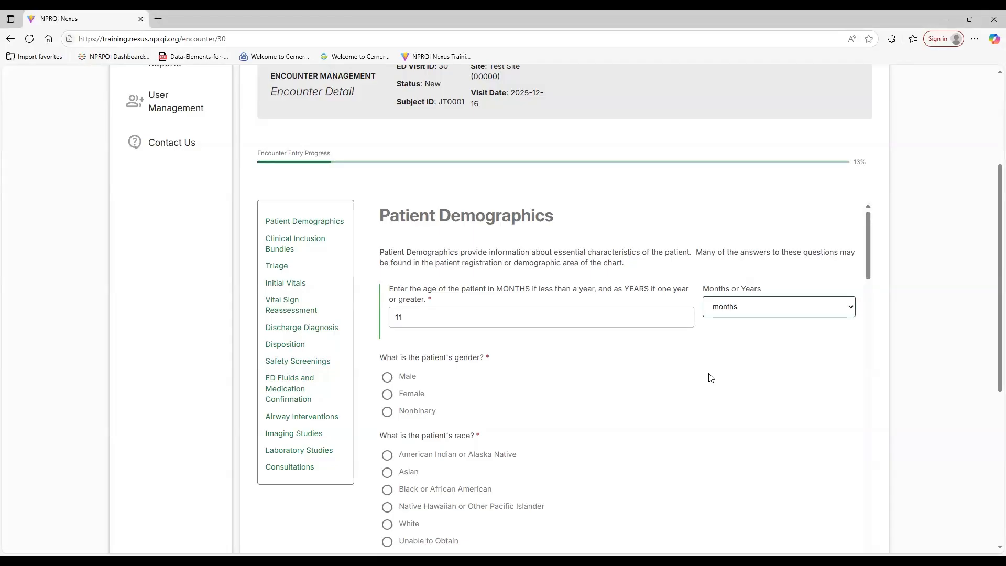
Under Clinical Inclusion Bundles, select Head trauma and Seizure, and answer Yes to the blunt head trauma and seizure questions.
click(282, 245)
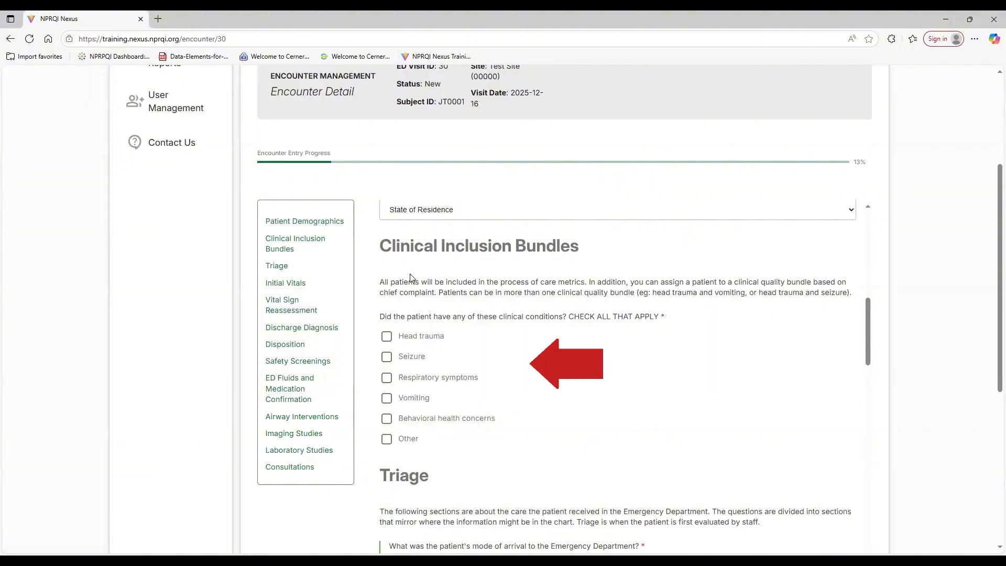
click(406, 341)
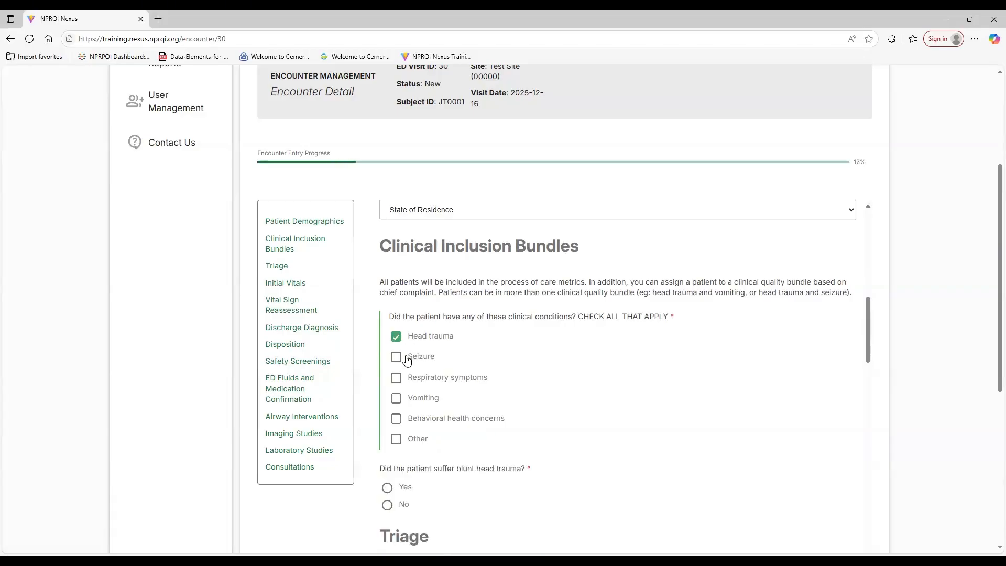
click(407, 360)
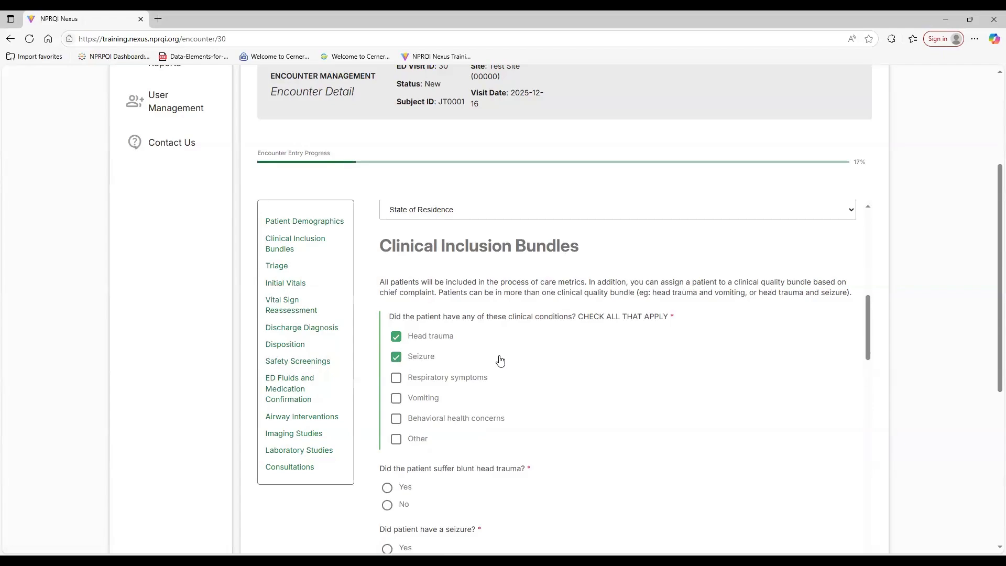
scroll(461, 387, down, 1)
click(387, 435)
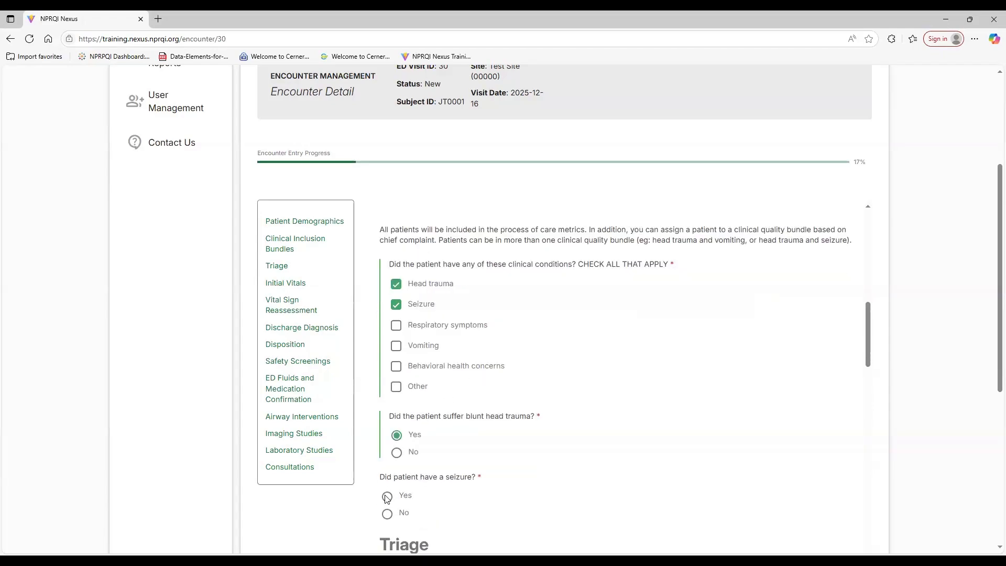
In the Triage section, set the date of triage to 12/16/2025.
scroll(704, 403, down, 5)
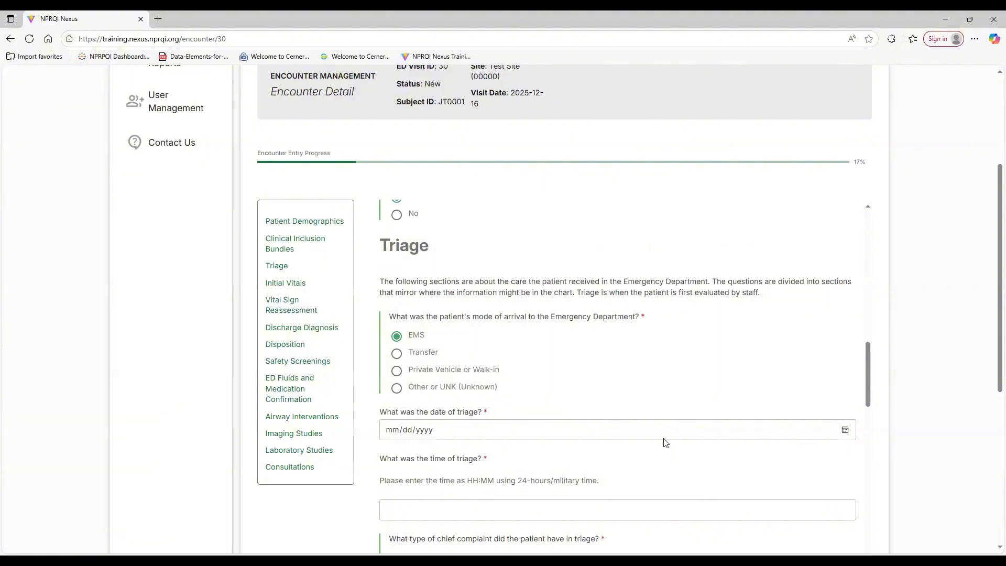
click(406, 432)
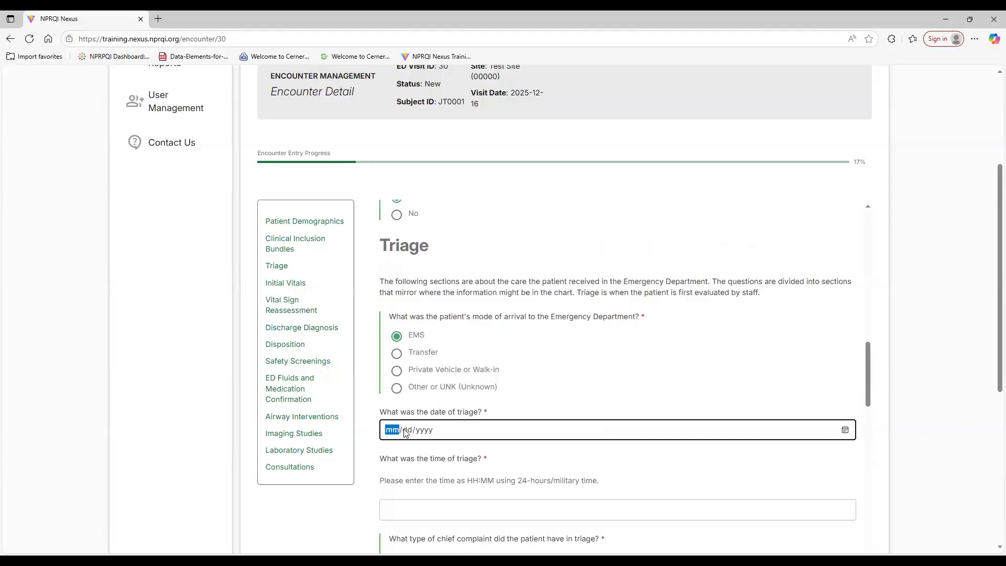
text(12/)
text(162025)
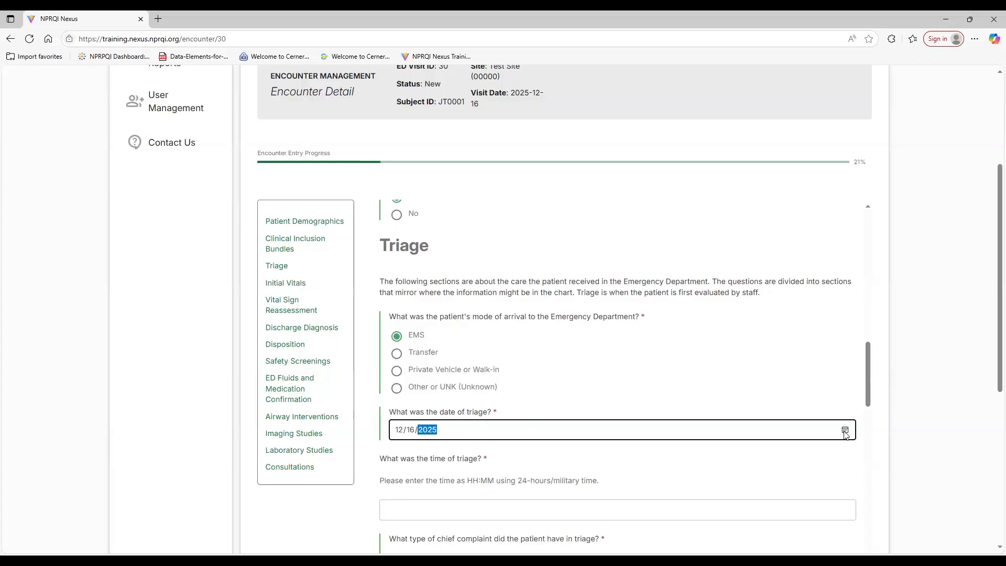
click(846, 430)
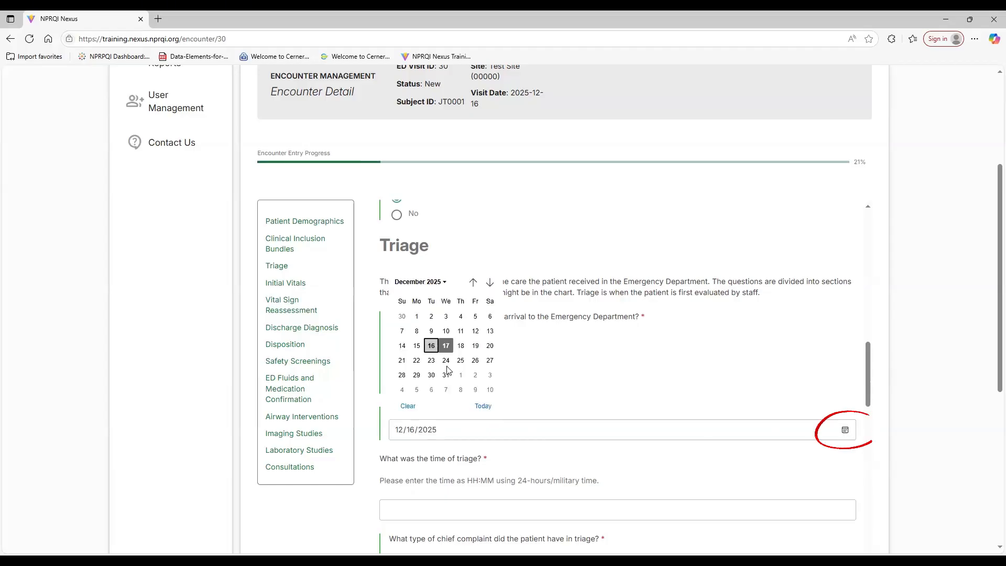
click(430, 346)
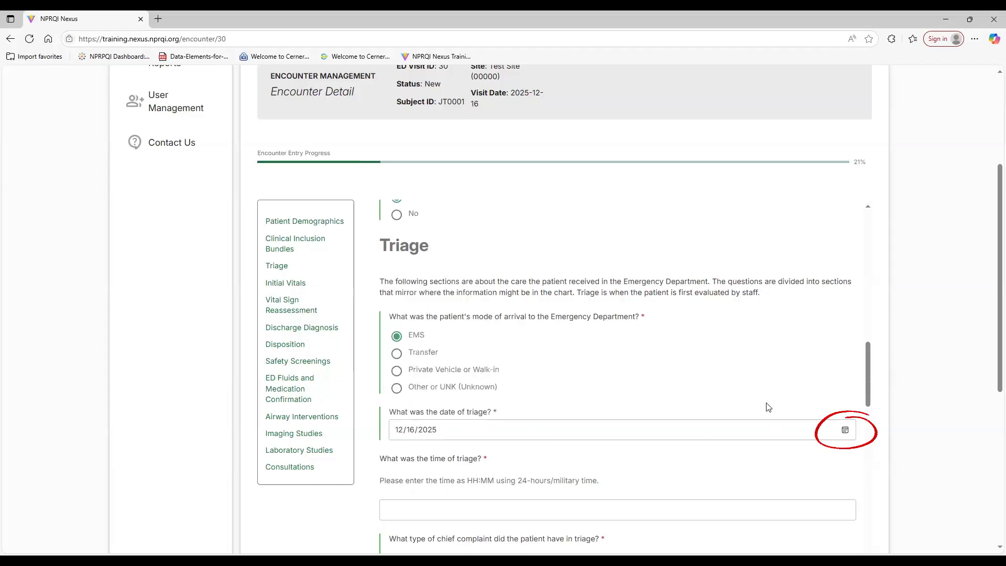
Enter 17:30 as the time of triage in 24-hour format.
drag(866, 378, 865, 390)
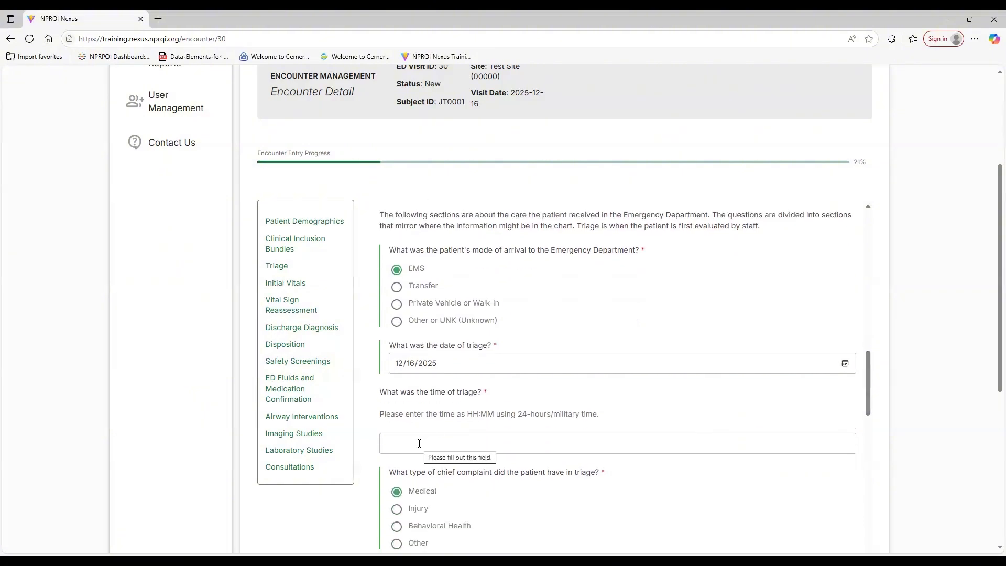
click(422, 444)
text(17)
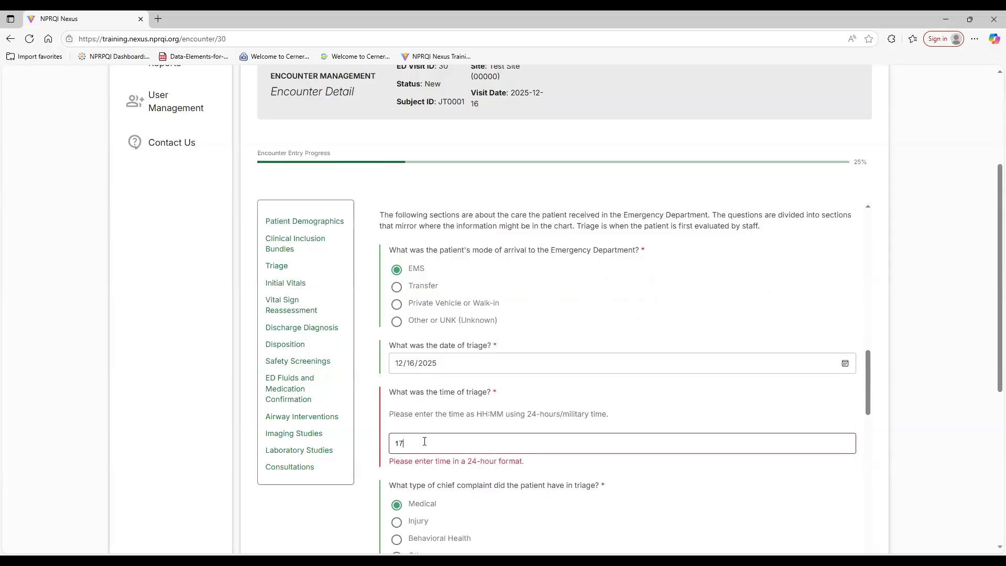
text(:30)
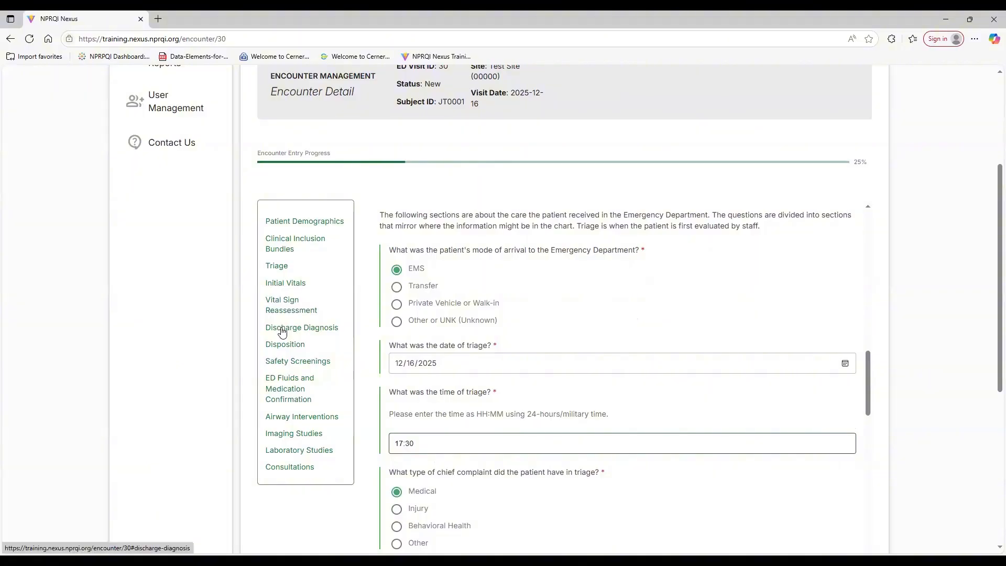
Go to the Discharge Diagnosis section and enter J45 as the receiving facility's first discharge diagnosis.
click(299, 328)
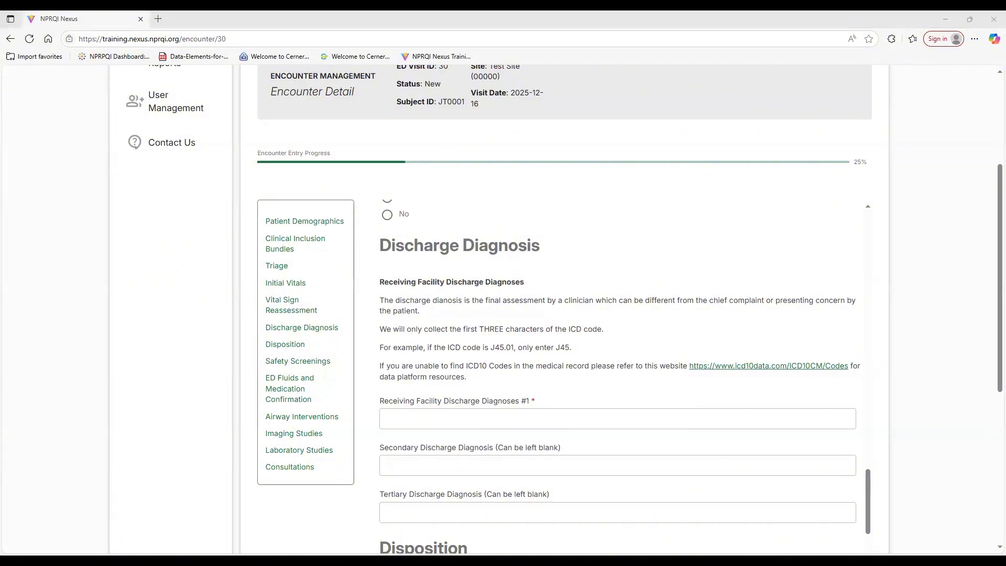
click(536, 409)
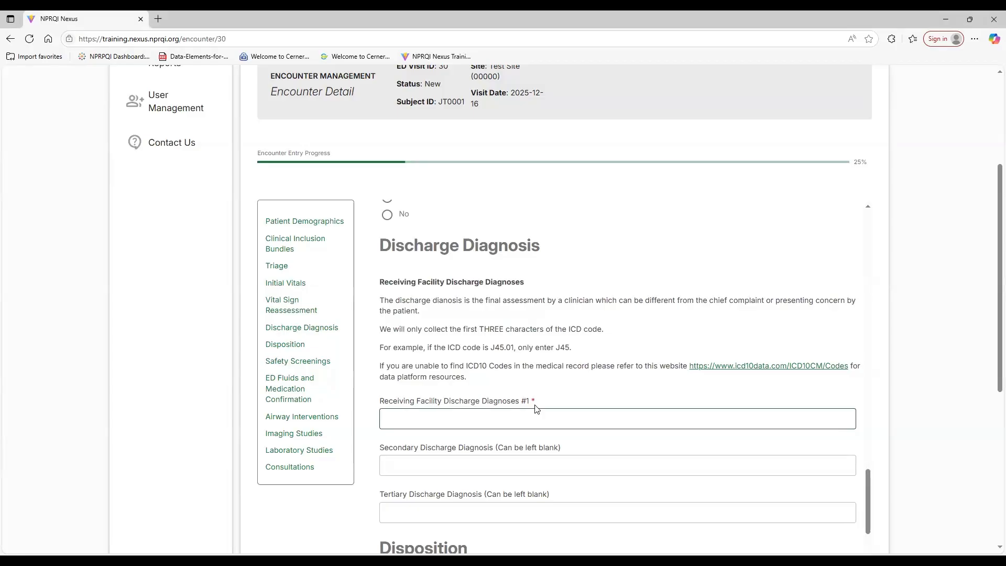
text(J4)
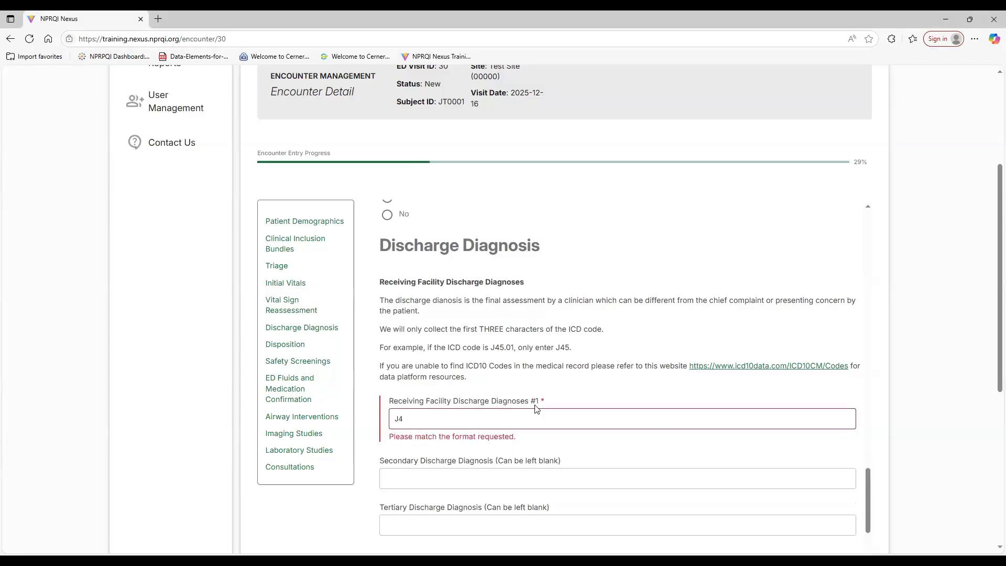
text(5)
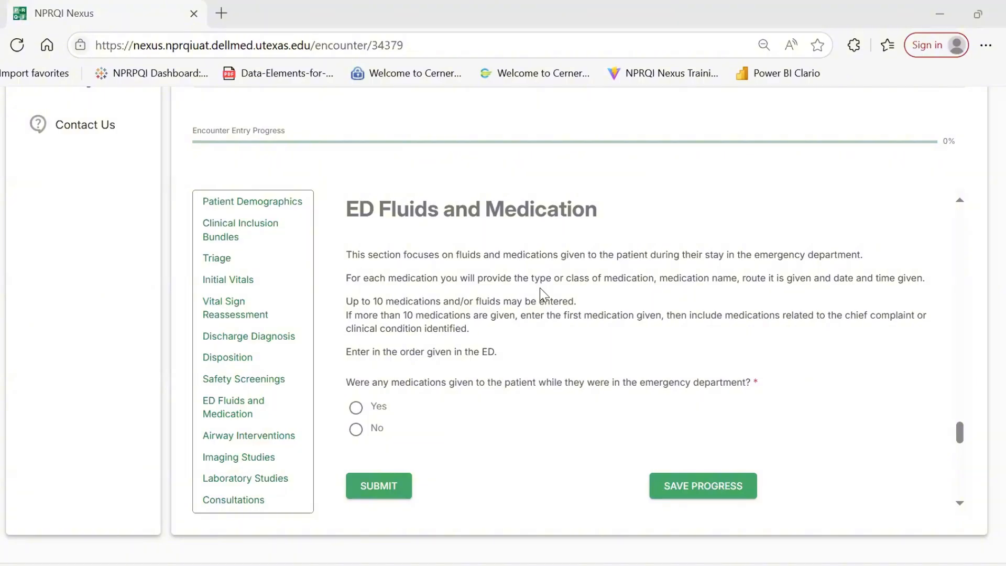
In ED Fluids and Medication, answer Yes to medications given and set the medication class to Analgesics (Pain/Sedation).
click(356, 408)
scroll(461, 383, down, 2)
scroll(473, 384, down, 3)
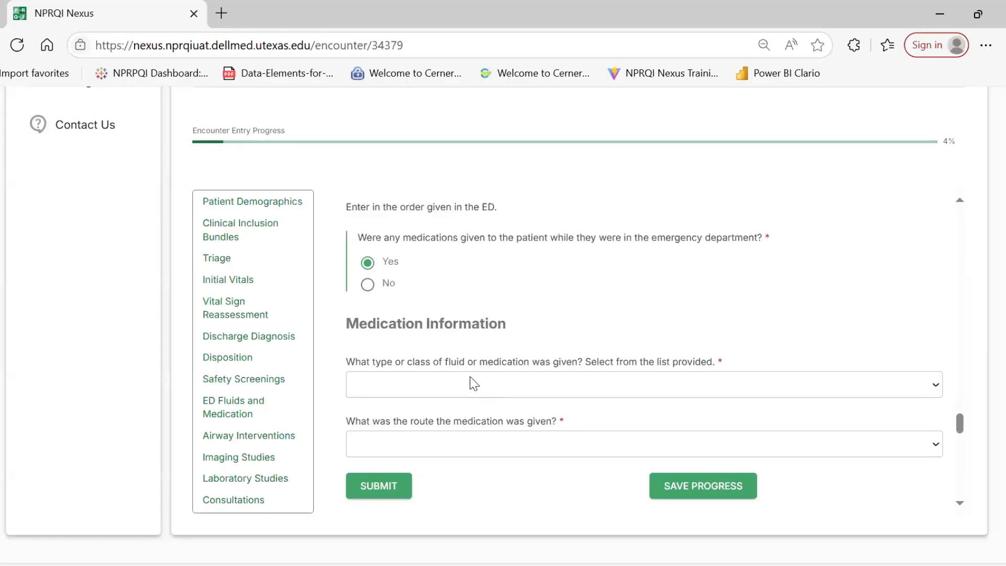
scroll(471, 378, down, 1)
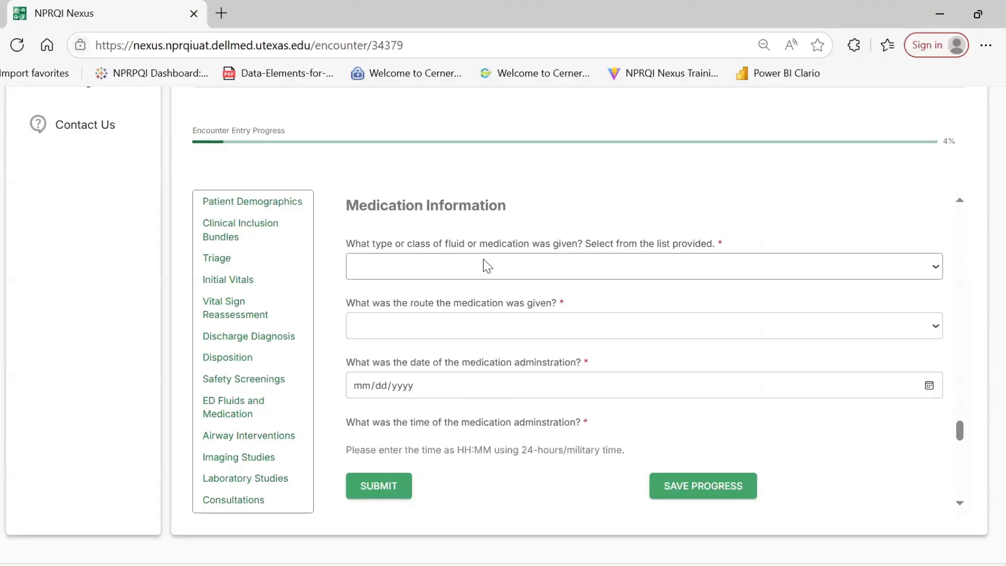
click(424, 260)
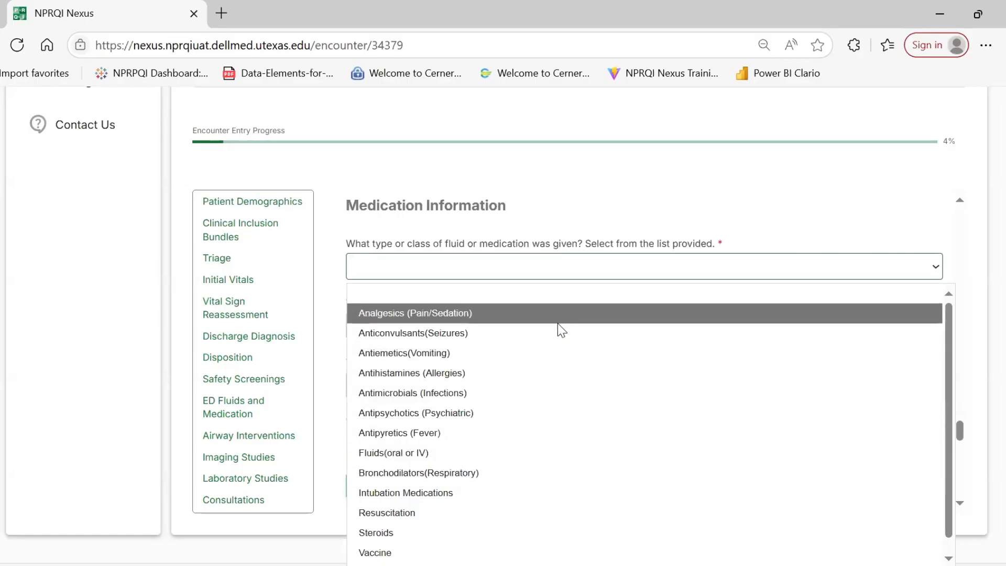
click(530, 322)
Choose Other as the name of the medication given and specify it as Oxycodone.
click(524, 329)
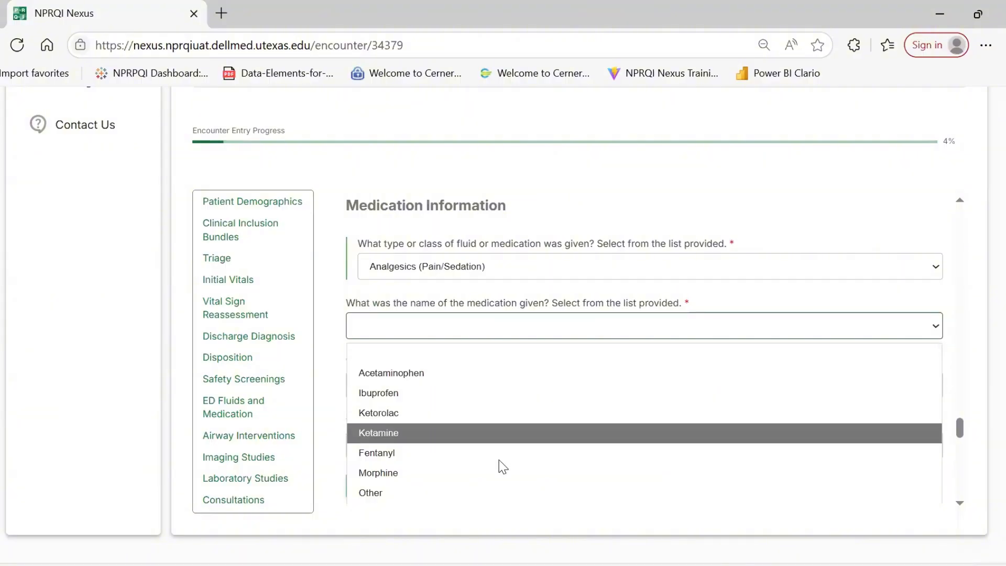
click(496, 491)
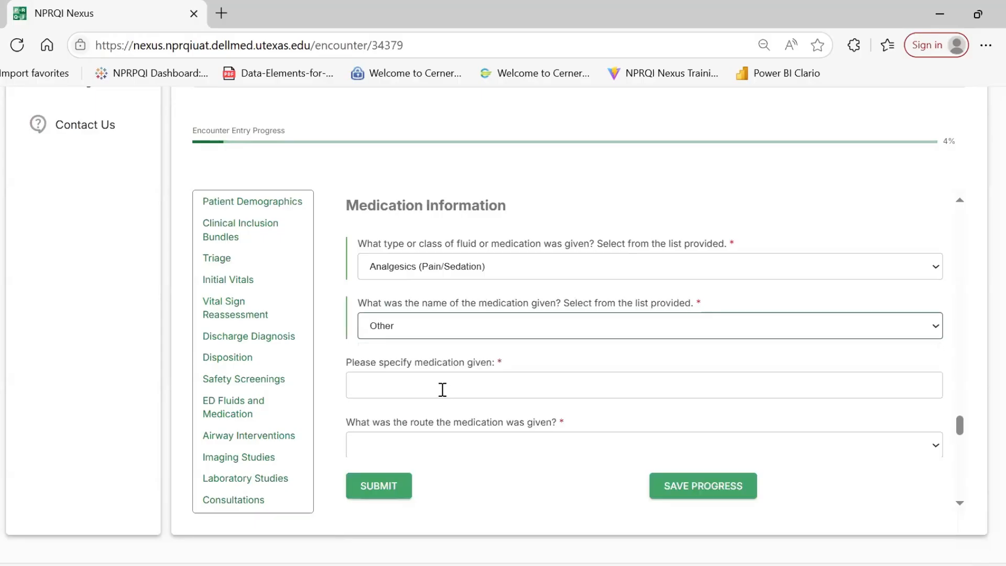
click(443, 390)
text(Oxycodone)
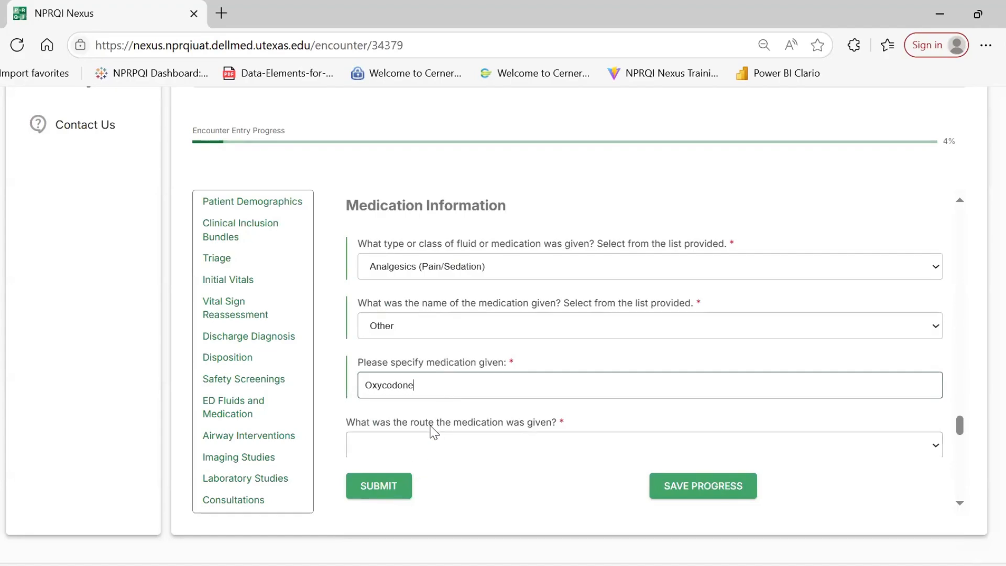
Set the route of the Oxycodone entry to PO (Per oral)/Sublingual.
scroll(427, 423, down, 1)
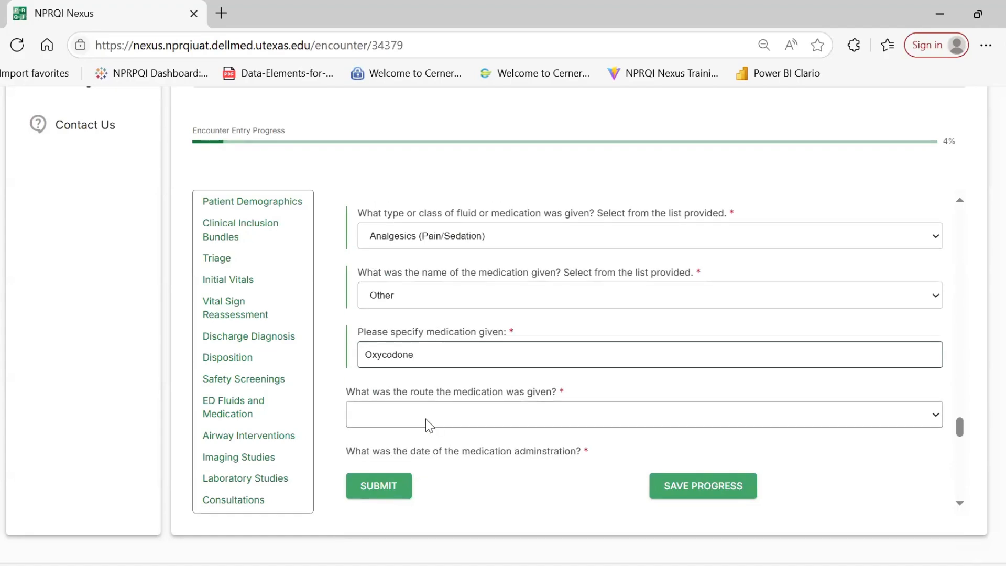
click(425, 420)
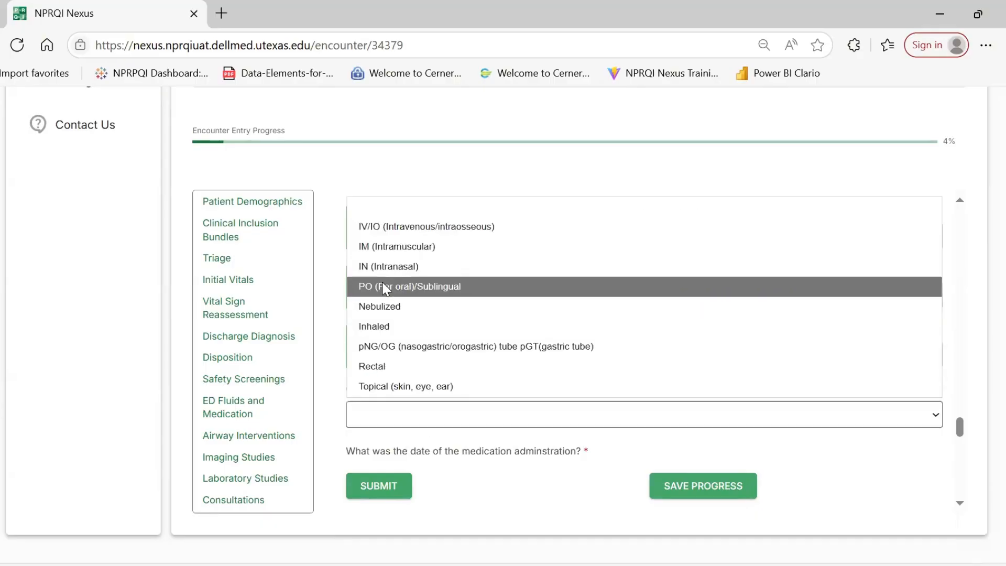
click(384, 288)
Set the Oxycodone administration date to 02/20/2023 and the administration time to 23:35.
scroll(355, 387, down, 3)
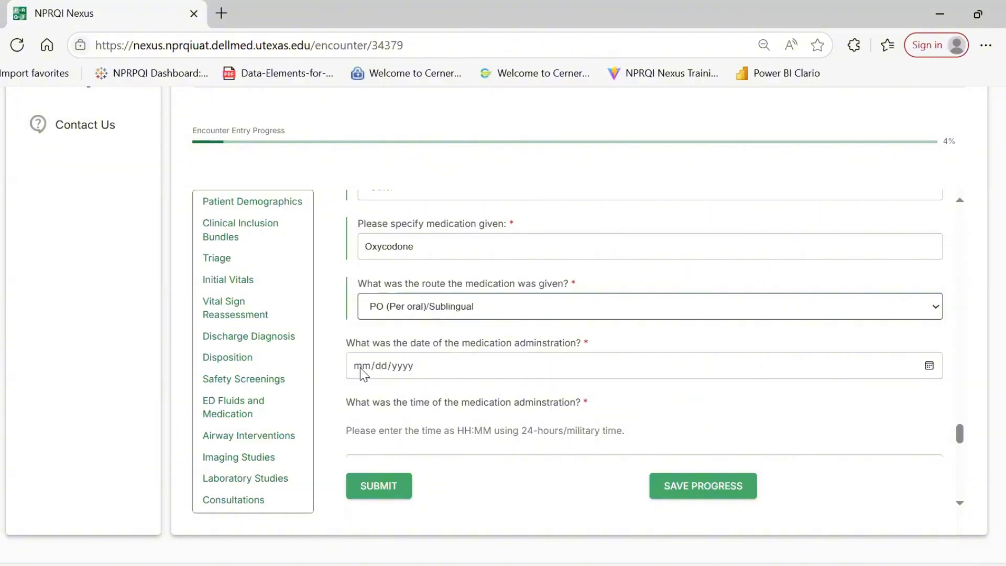
click(360, 367)
text(02/)
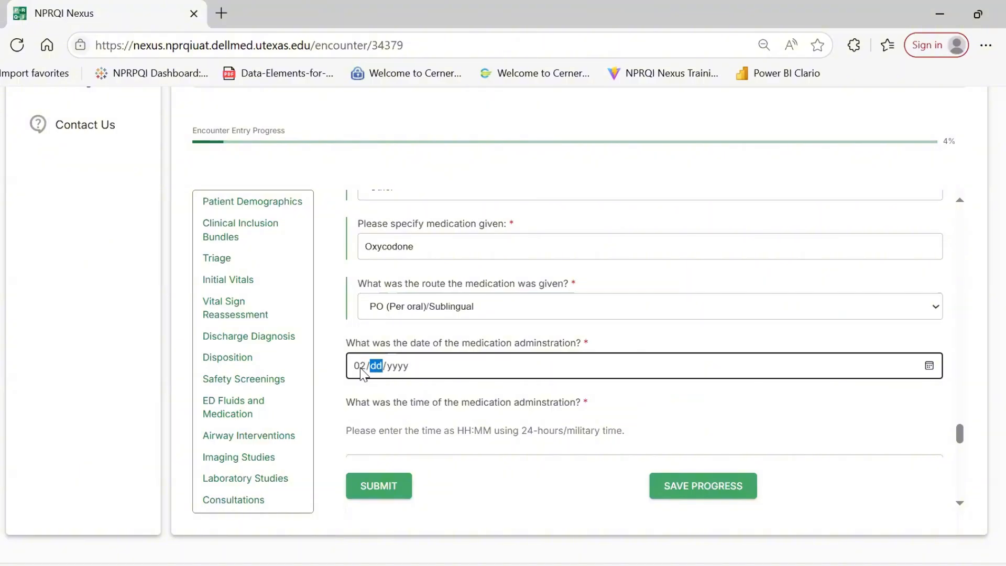
text(20/0020)
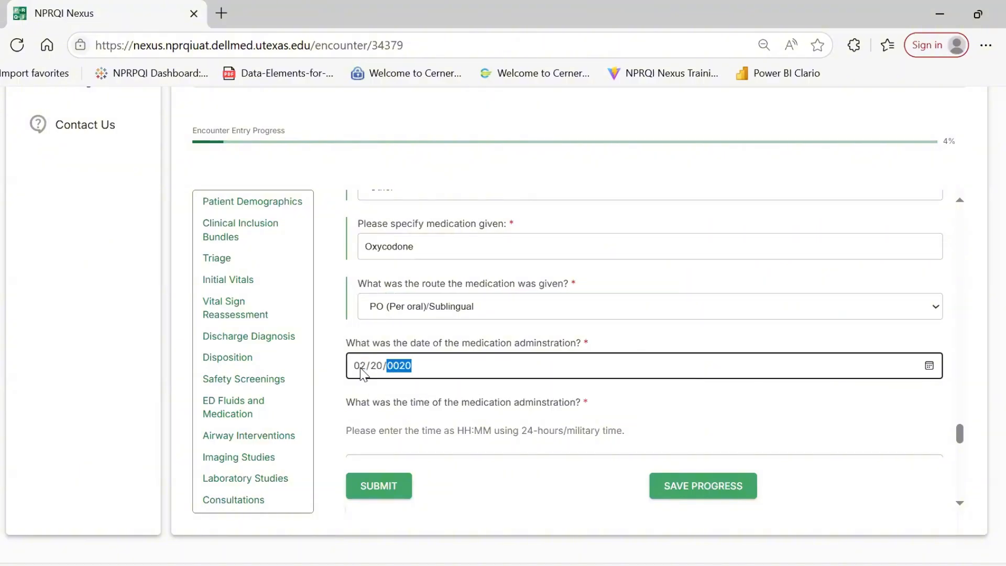
text(/2023)
scroll(362, 377, down, 2)
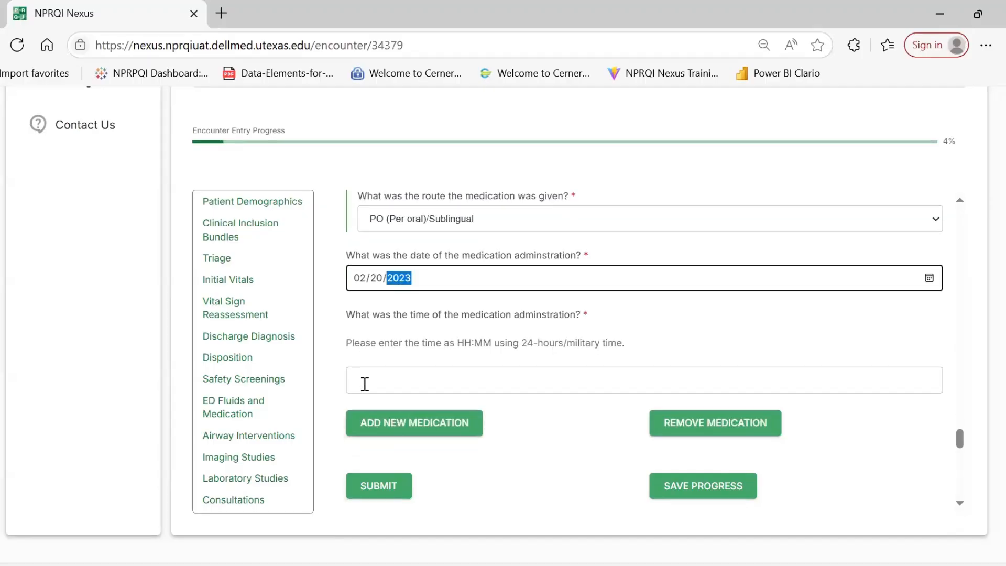
click(365, 384)
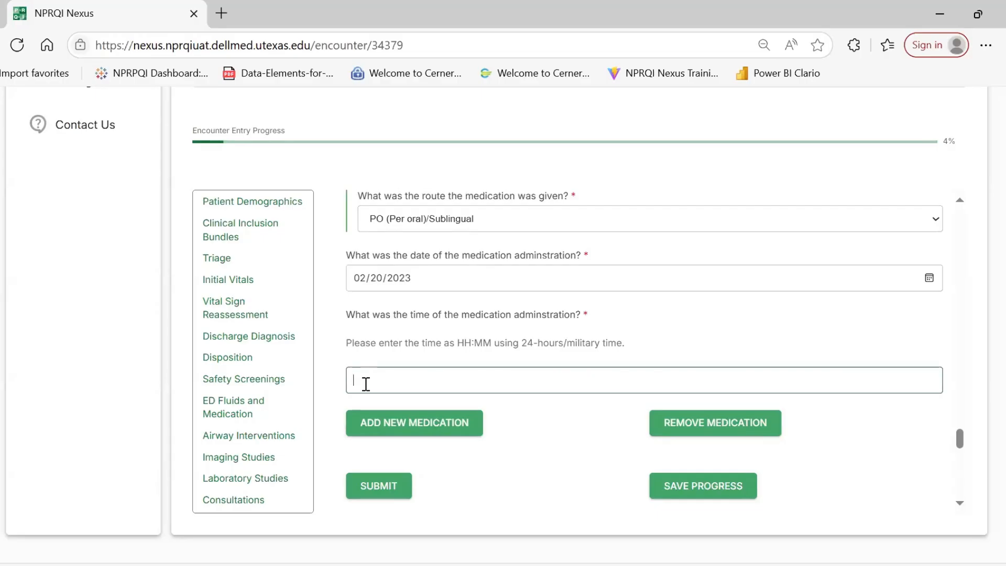
text(23)
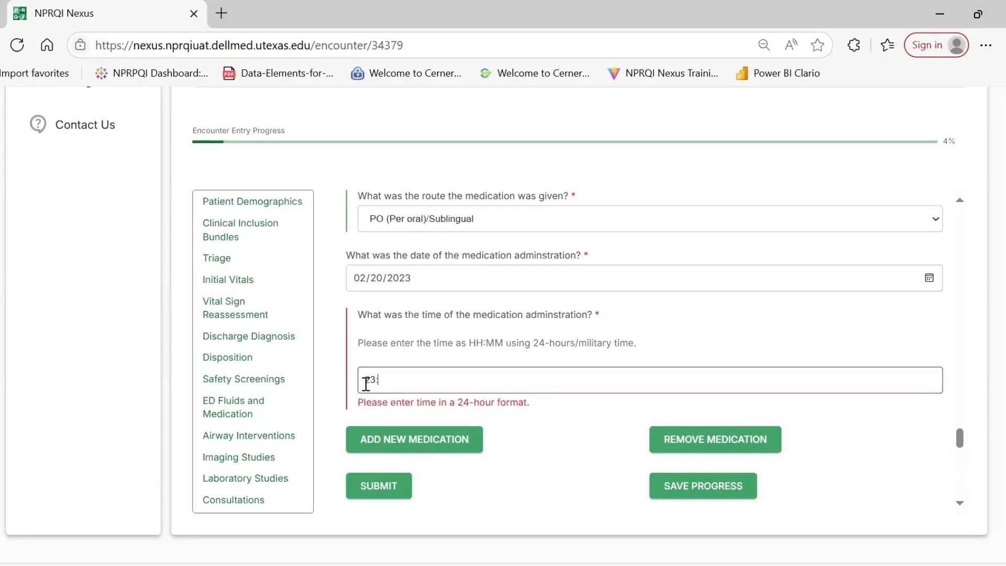
text(:35)
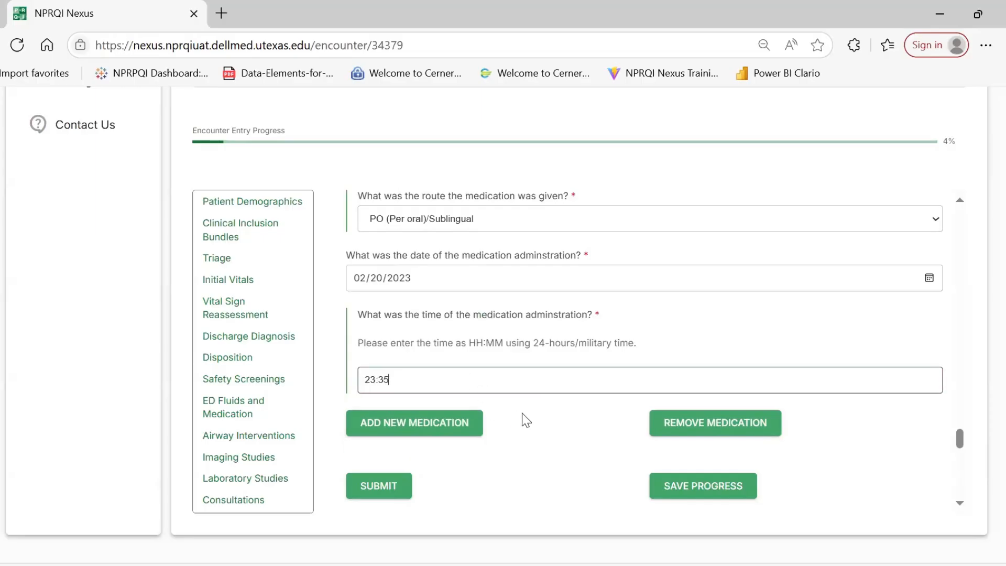
Add a second medication entry and set its class to Anticonvulsants(Seizures).
scroll(522, 413, down, 1)
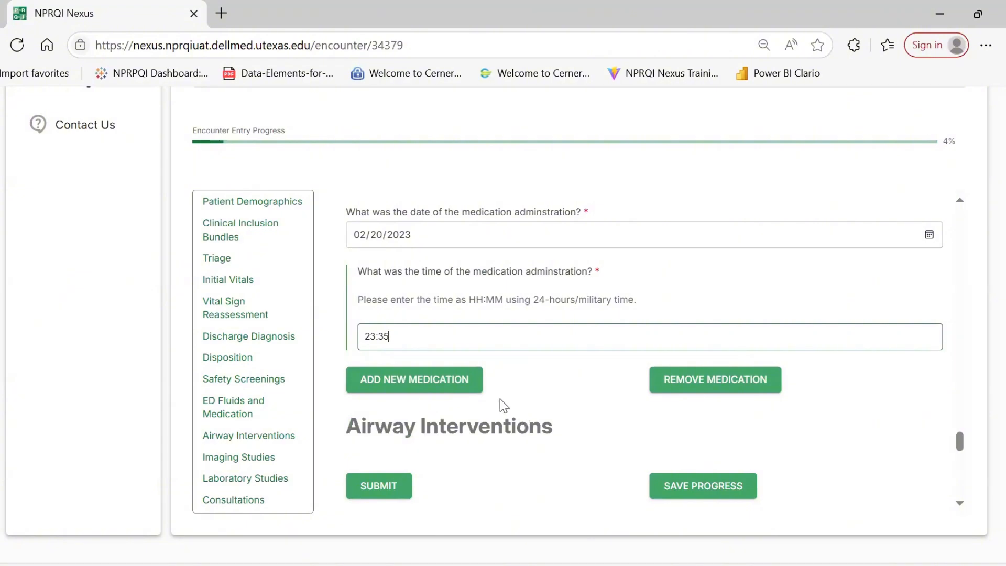
click(408, 387)
scroll(409, 386, down, 2)
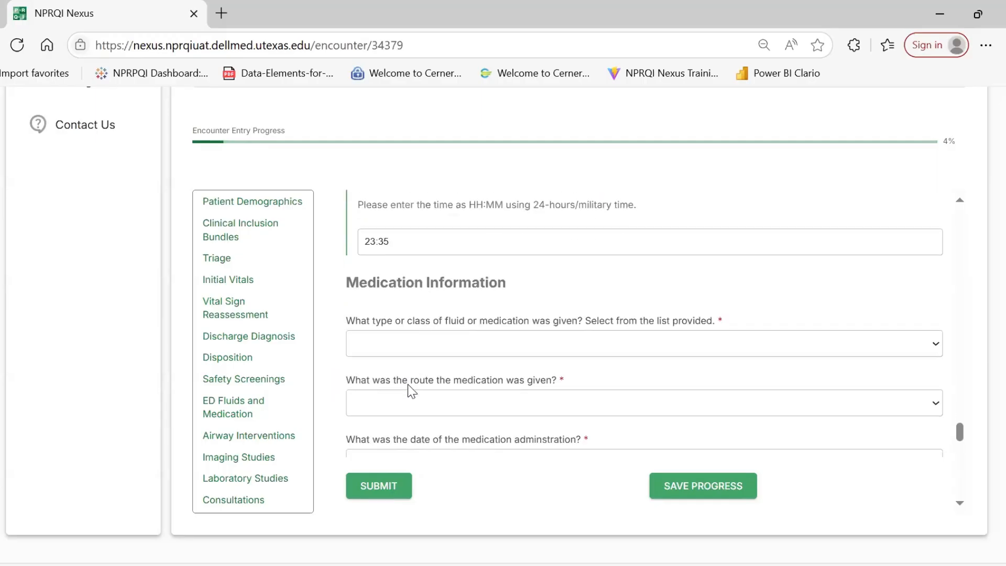
scroll(408, 386, down, 2)
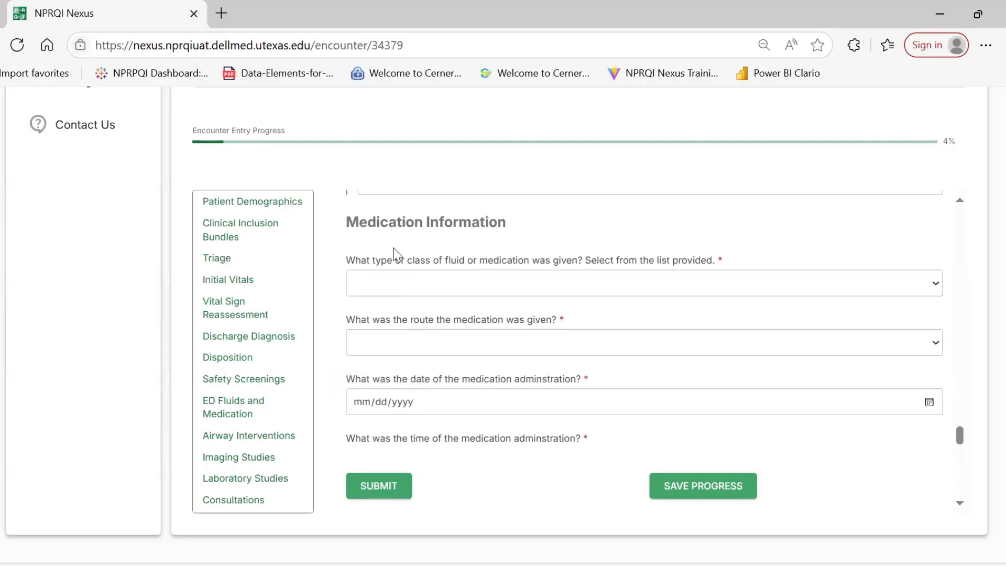
click(398, 287)
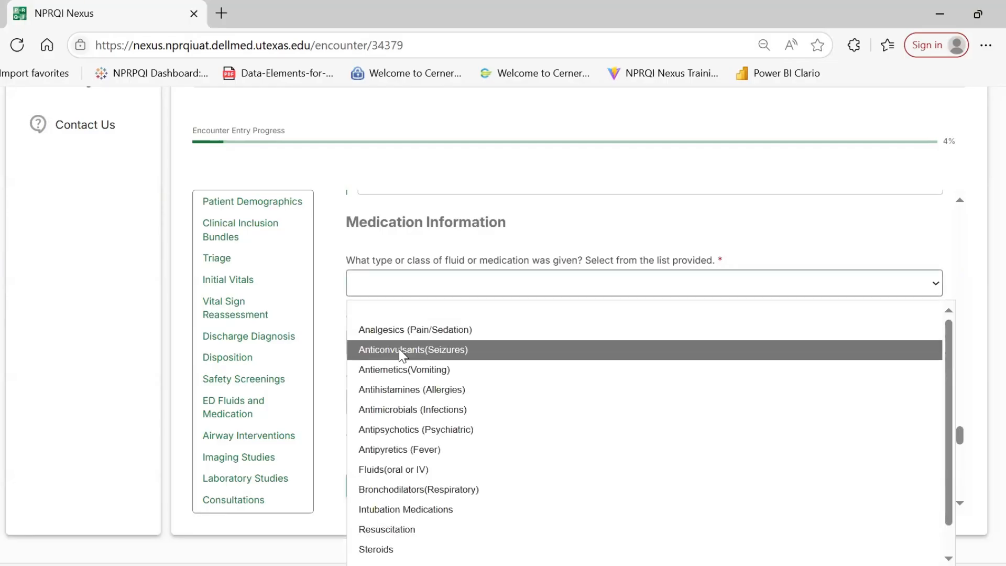
click(401, 350)
For the second medication, choose Phenytoin as the name and IV/IO (Intravenous/intraosseous) as the route.
click(385, 256)
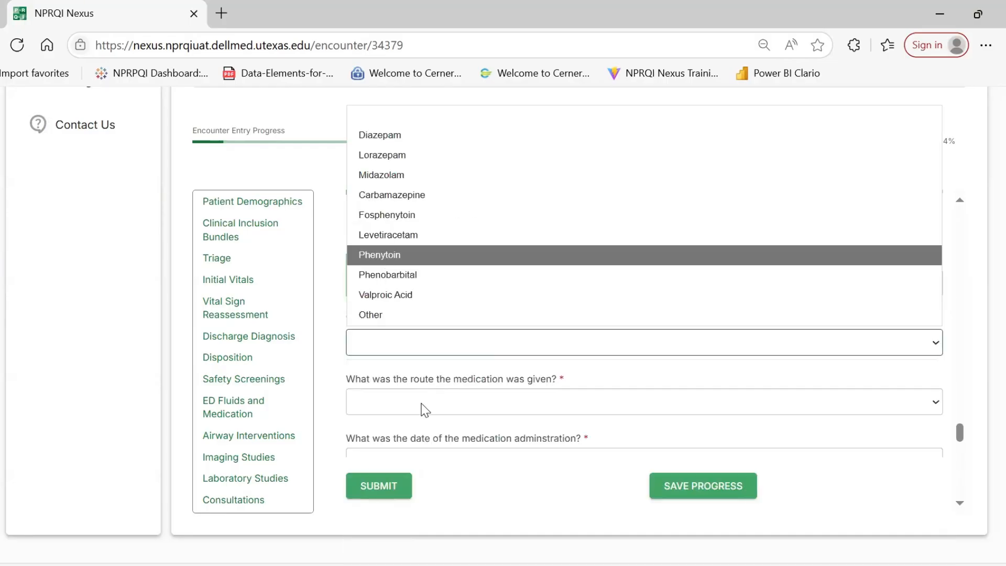
click(425, 410)
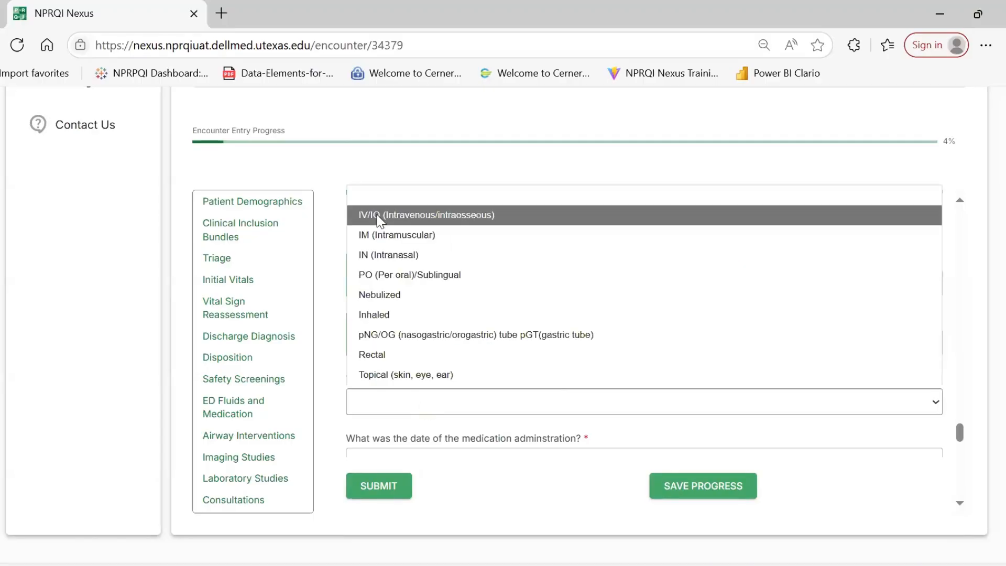
click(380, 219)
scroll(435, 335, down, 1)
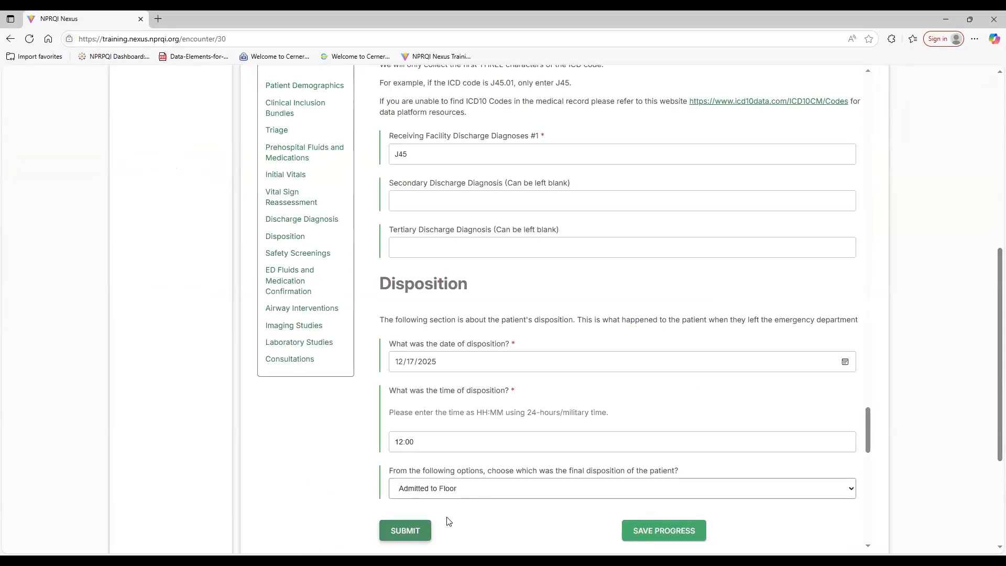
Submit the filled-in encounter form from below the Disposition section.
click(412, 532)
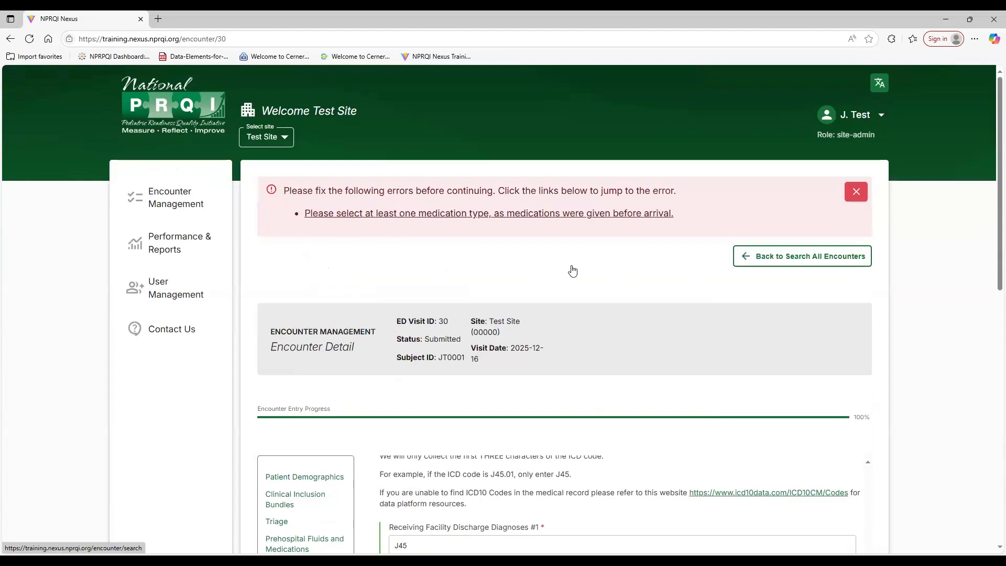
Fix the flagged prehospital medication question by selecting Anticonvulsants (Seizures) and Antiemetics(Vomiting) as the types given, and resubmit the encounter.
click(577, 215)
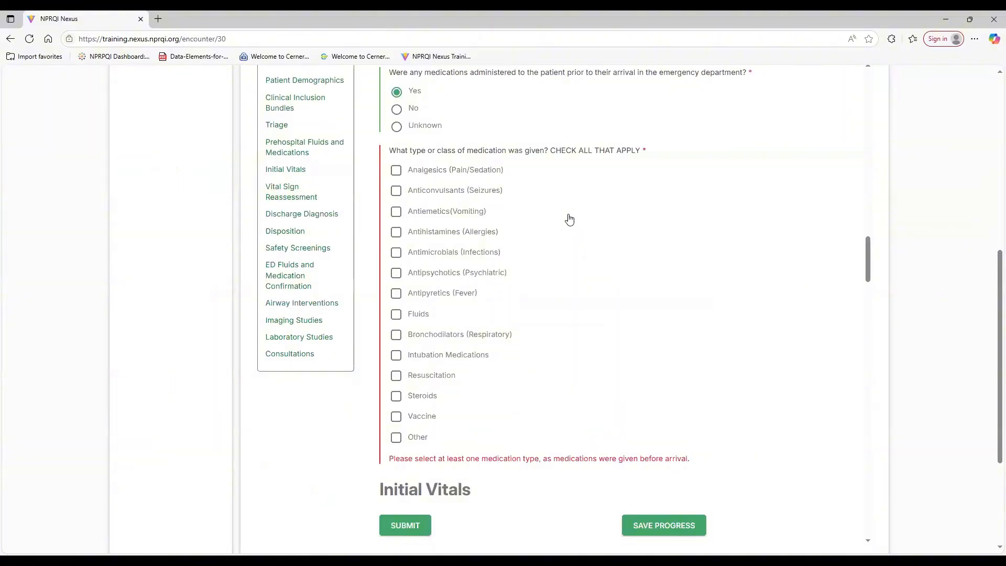
click(487, 196)
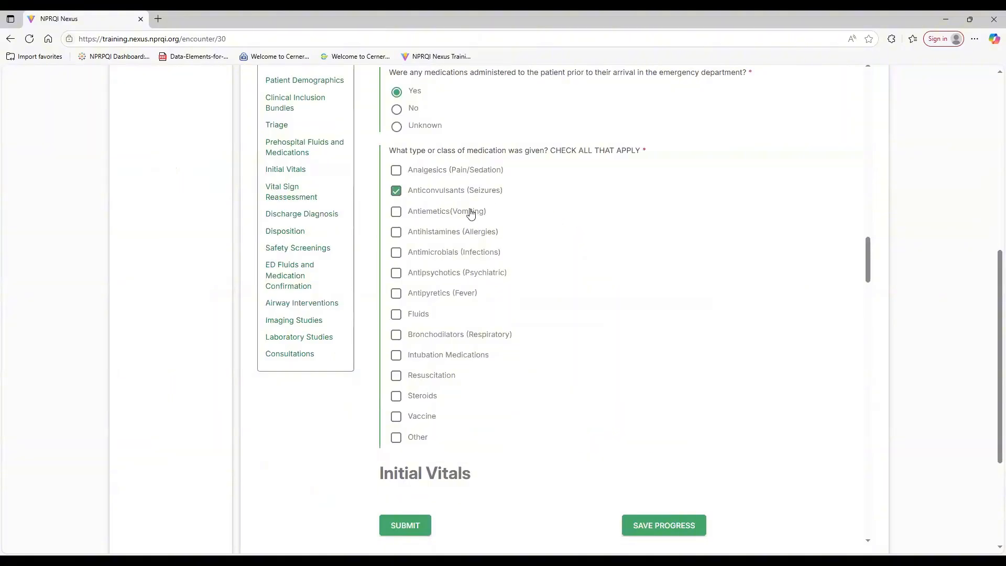
click(468, 212)
click(406, 526)
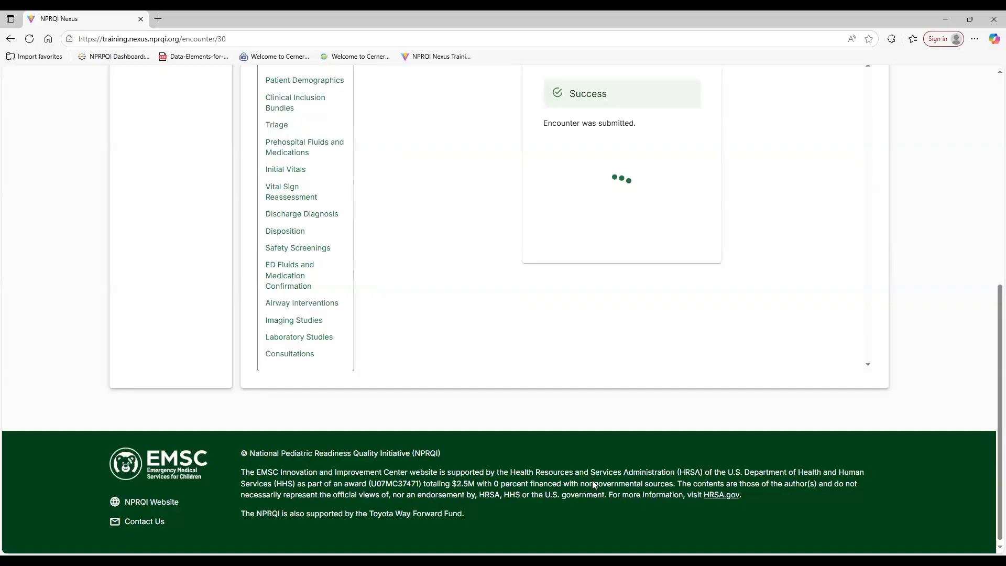
scroll(592, 486, up, 2)
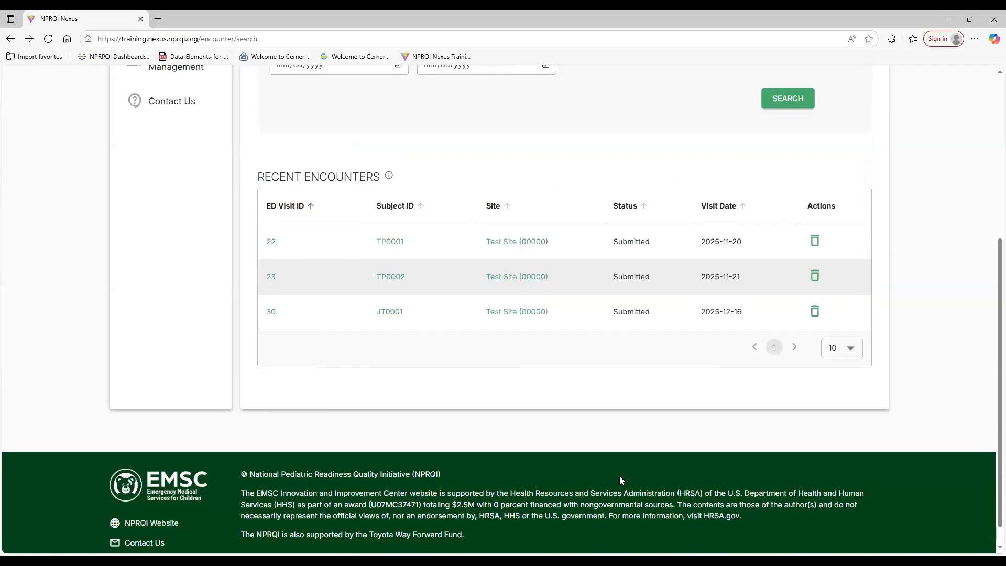
scroll(626, 479, up, 2)
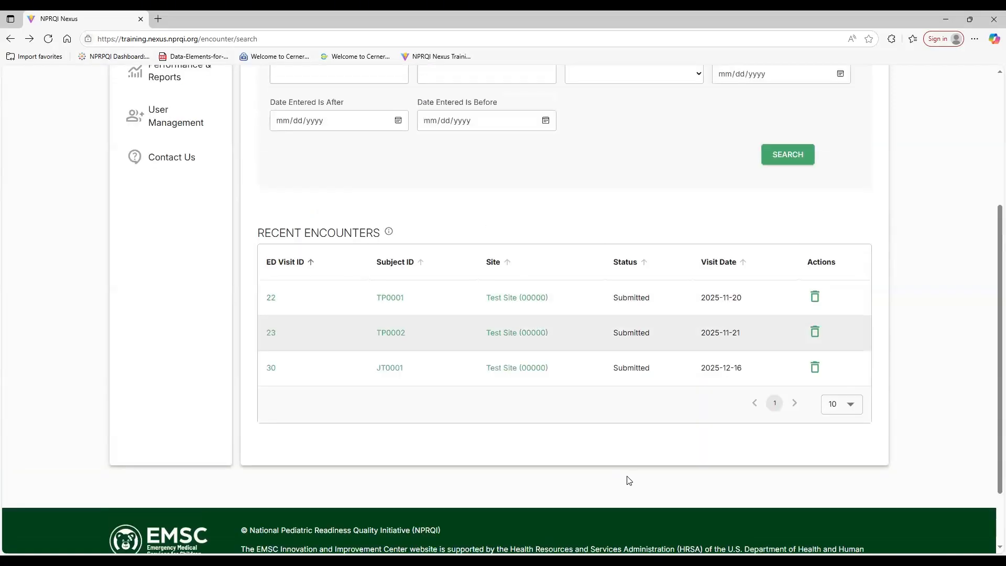
scroll(626, 479, down, 1)
drag(998, 457, 999, 372)
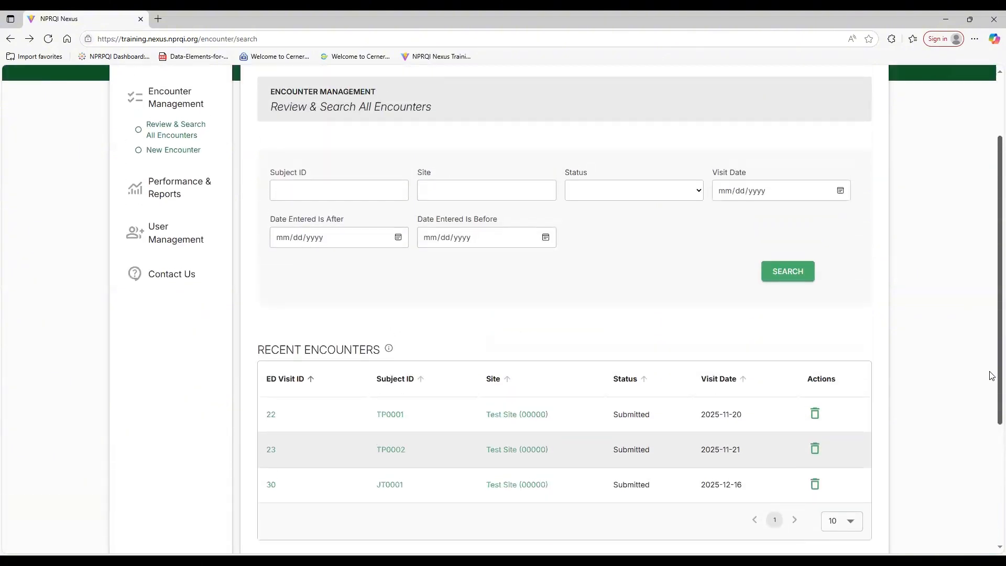